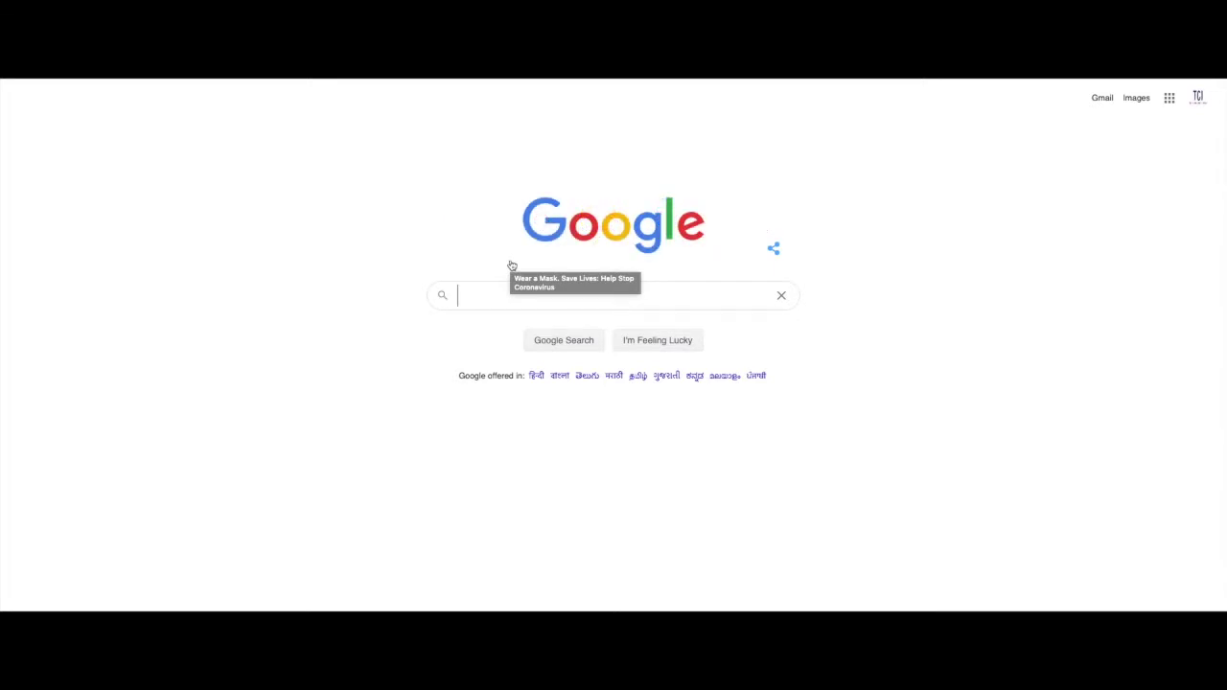
- Search Google for delhipolice.nic.in and open the Delhi Police website from the results
click(482, 293)
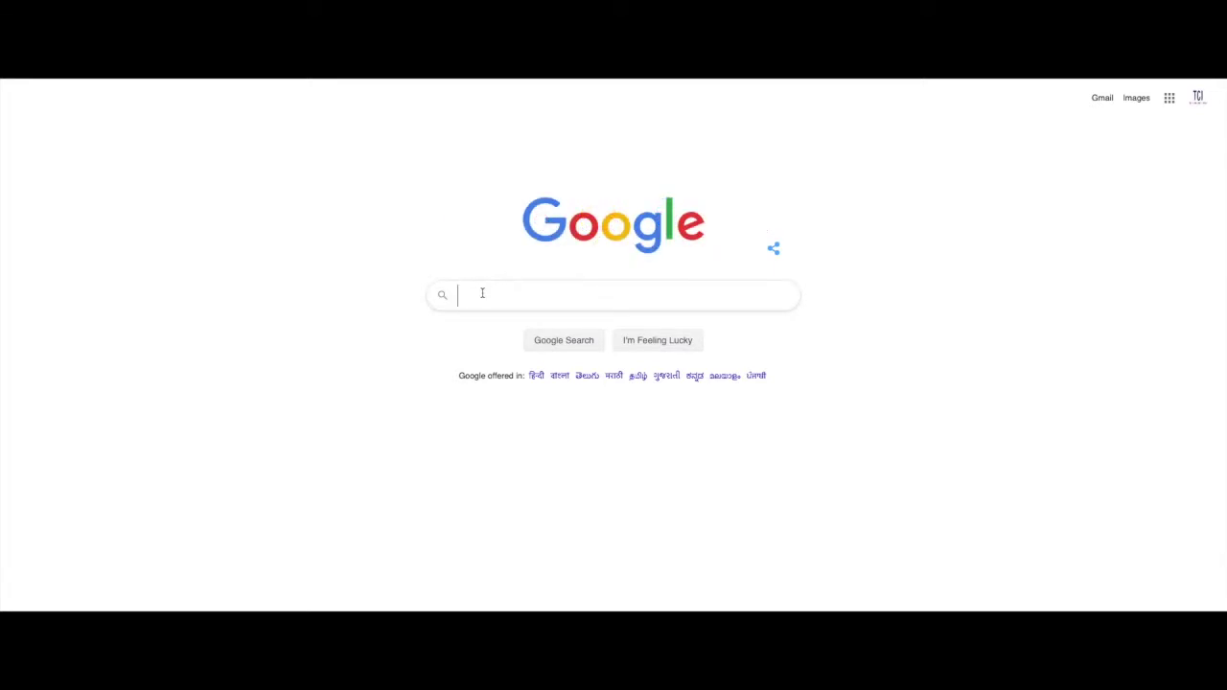
text(delhipolic)
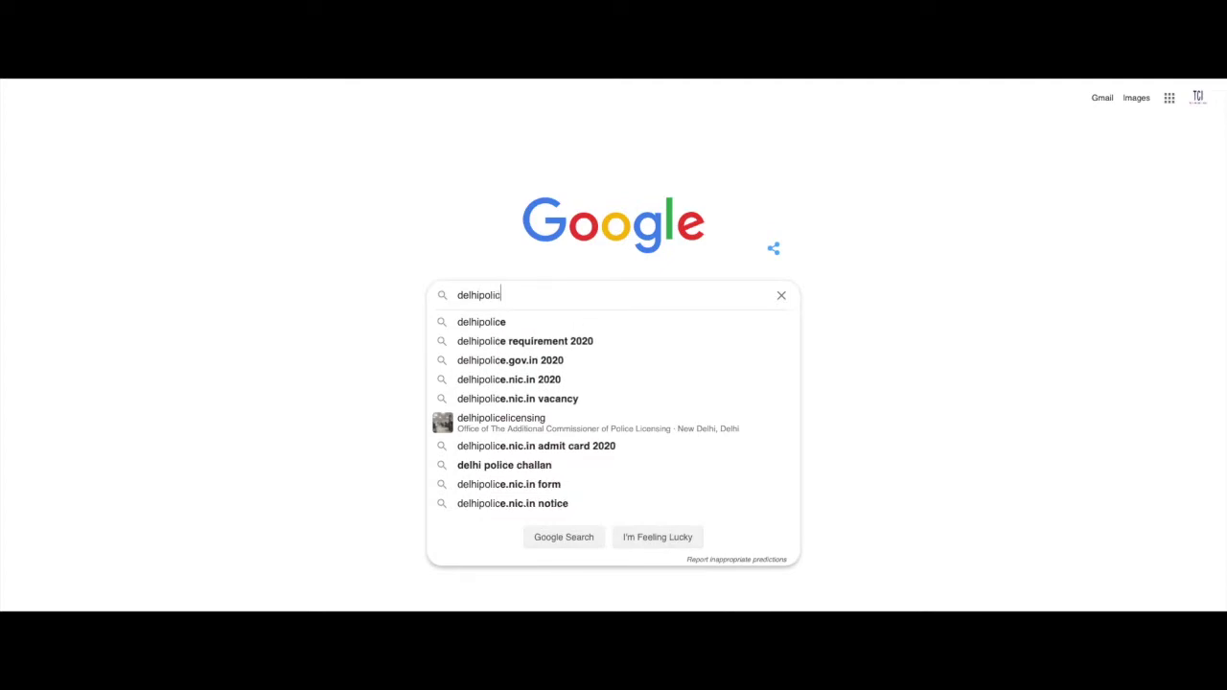
text(e.nic.in)
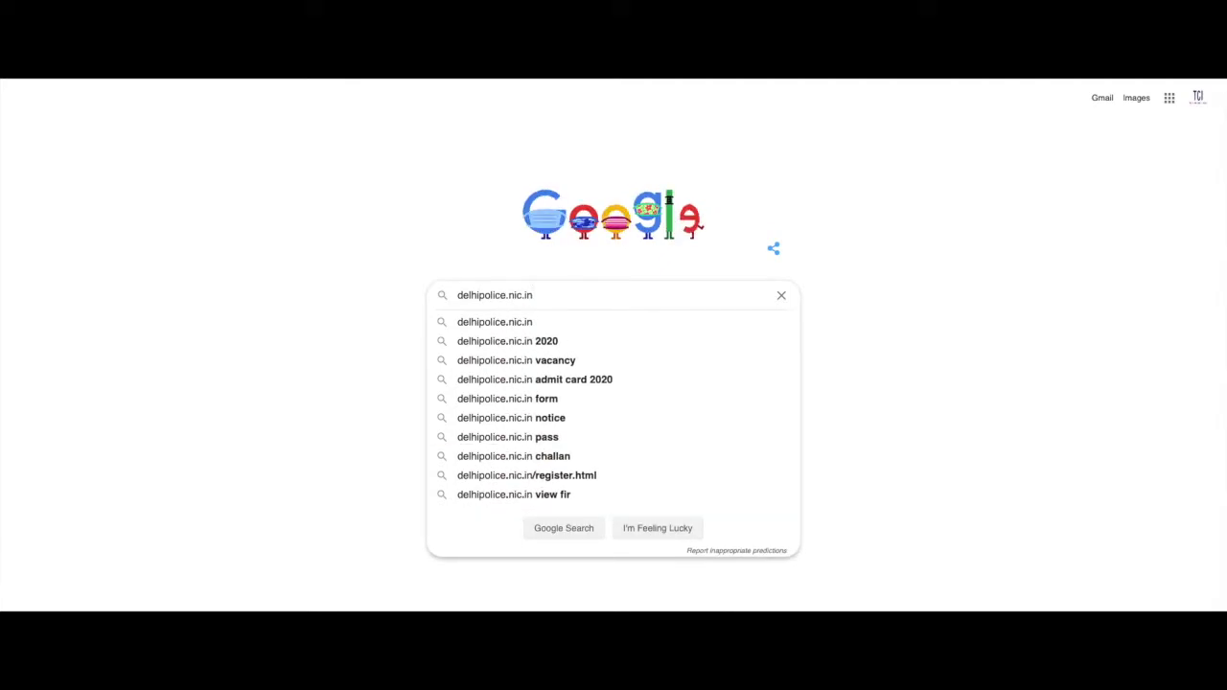
key(Return)
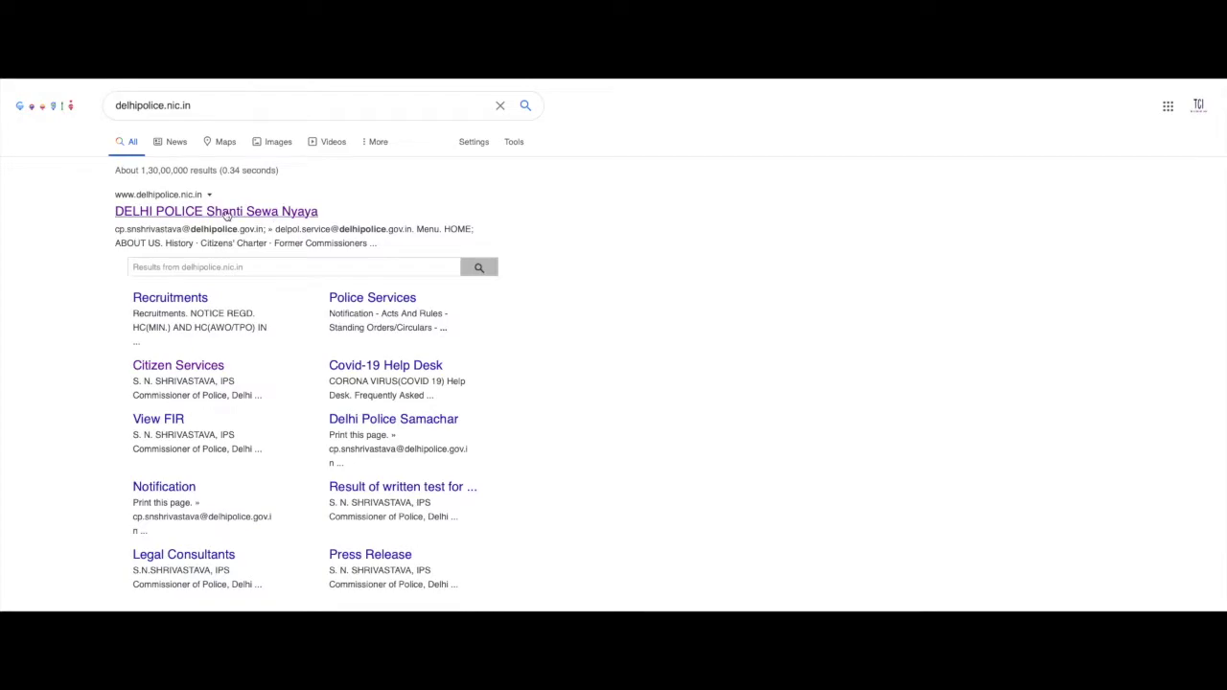
click(226, 212)
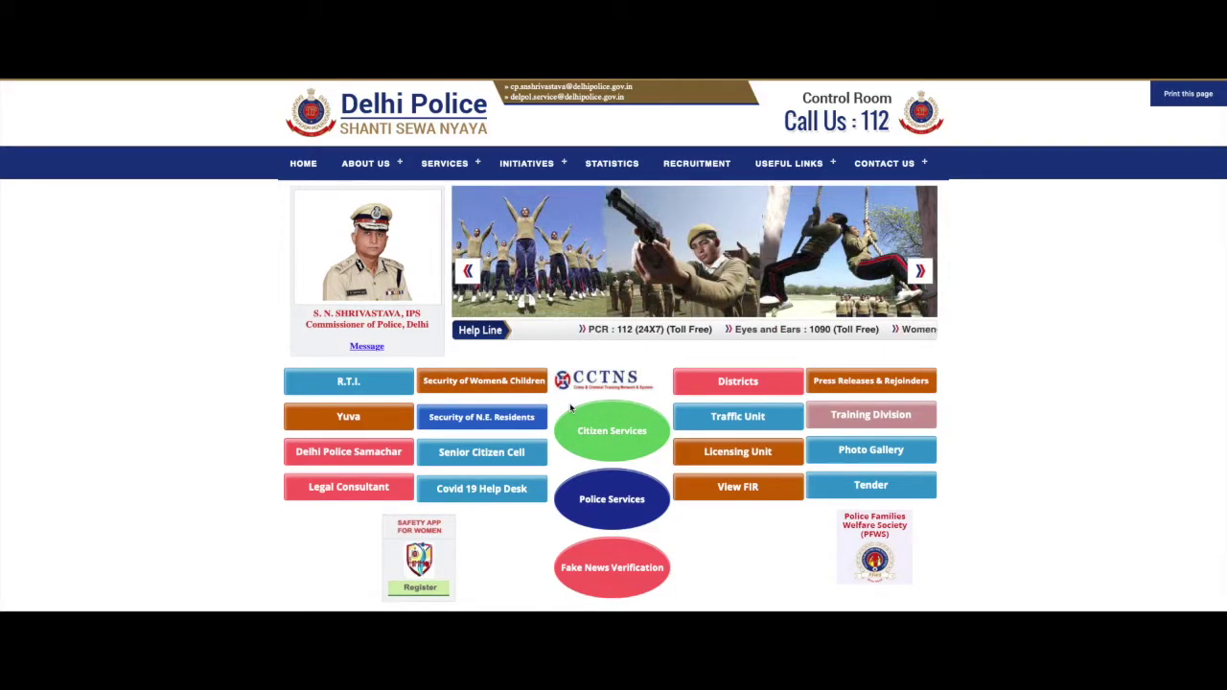
- Open the Theft e FIR service under Citizen Services and choose to file a stolen report
click(602, 436)
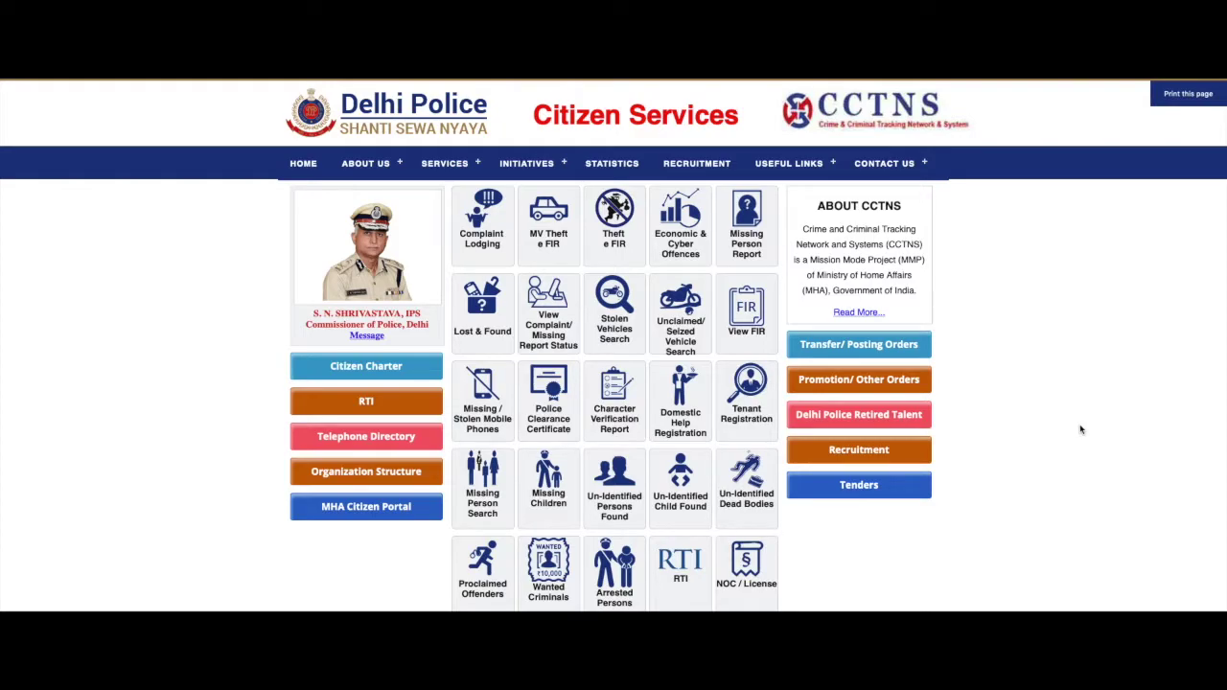
click(616, 239)
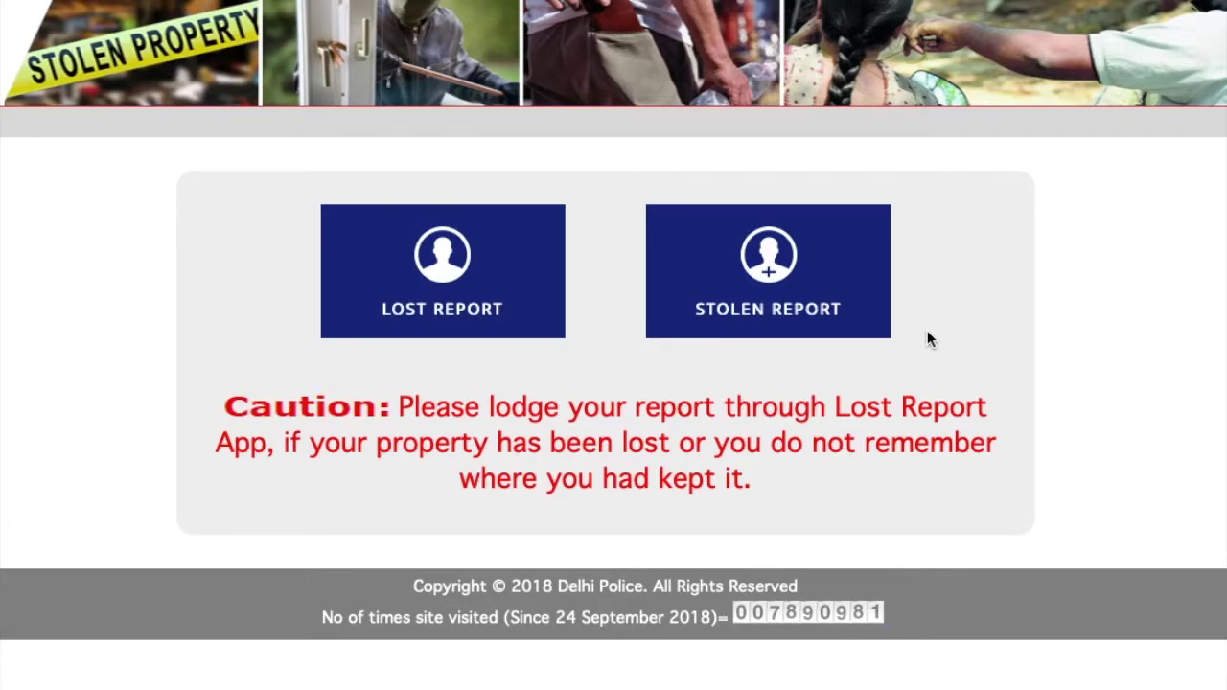
click(778, 277)
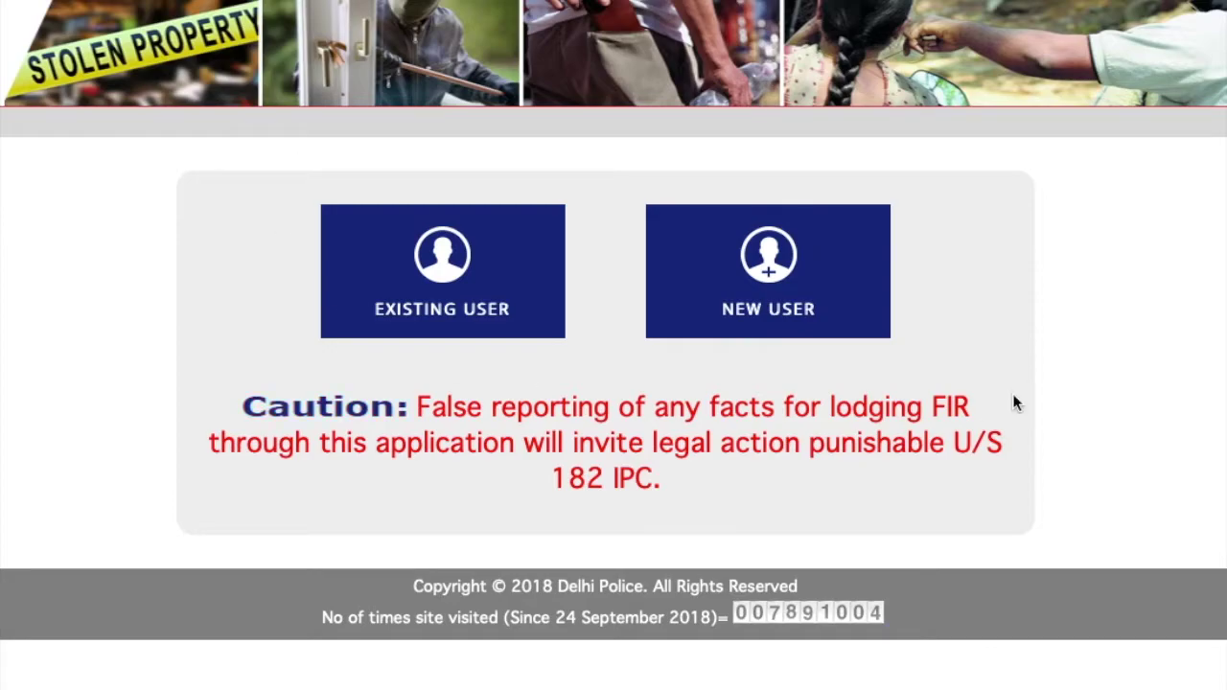
- Visit the new-user option, and open the existing-user login with its email ID or mobile number field ready for entry
click(769, 295)
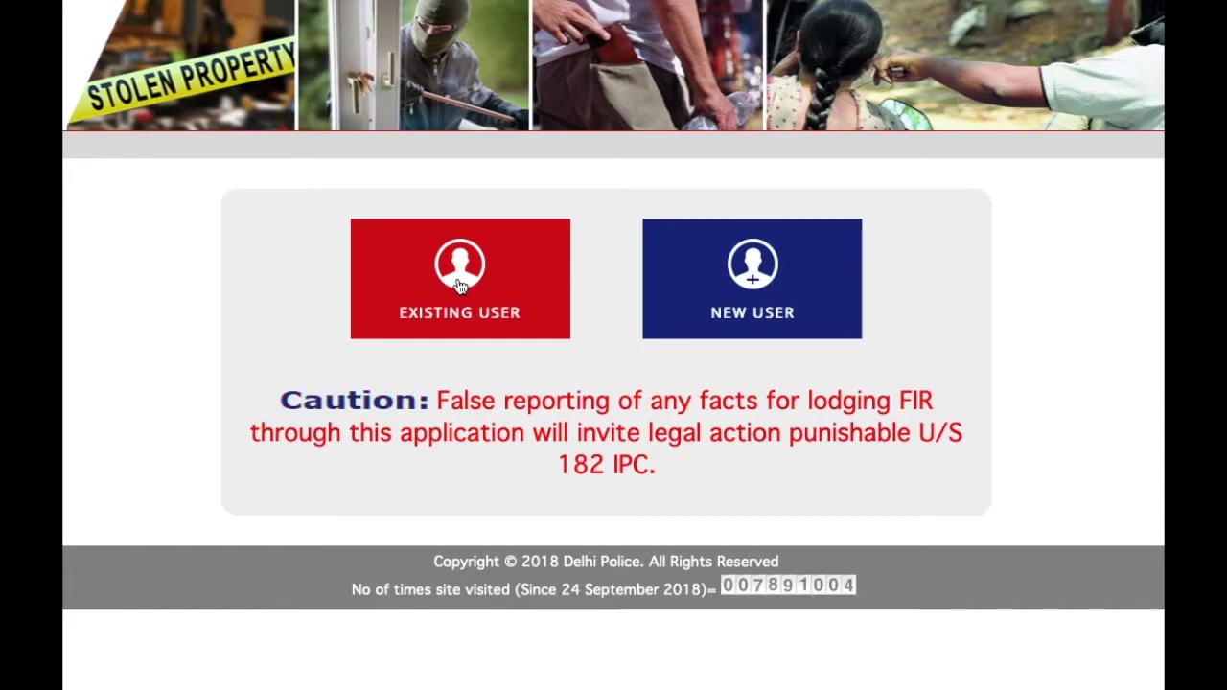
click(458, 285)
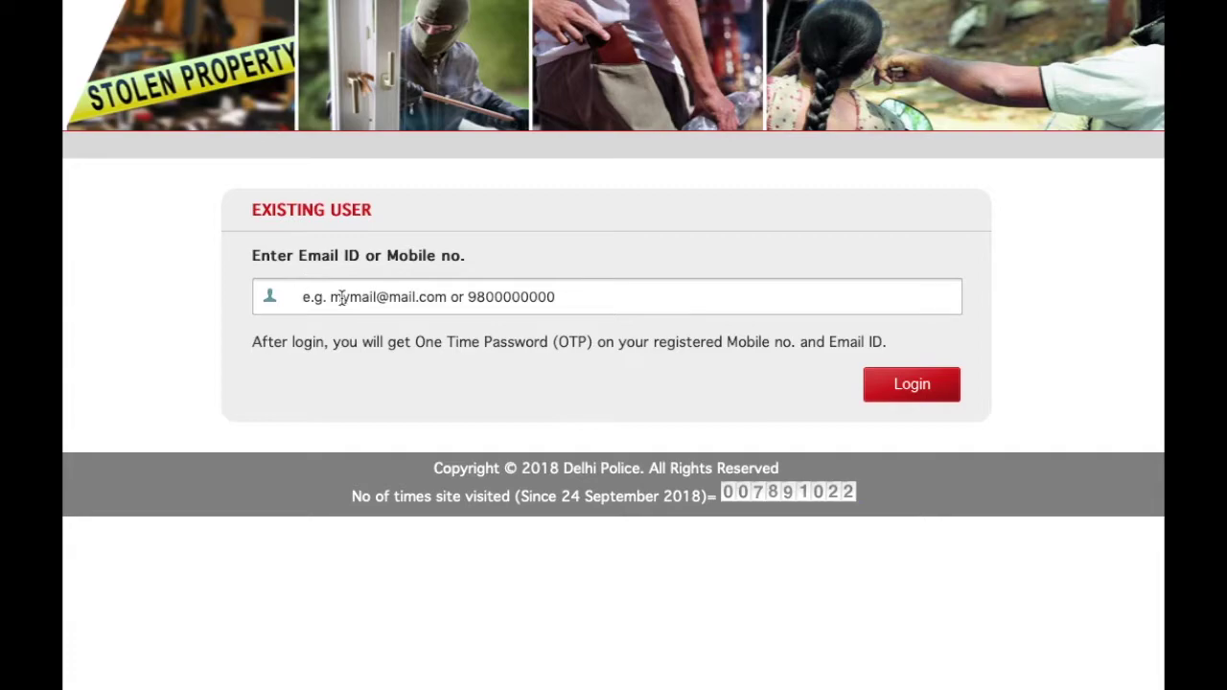
click(486, 277)
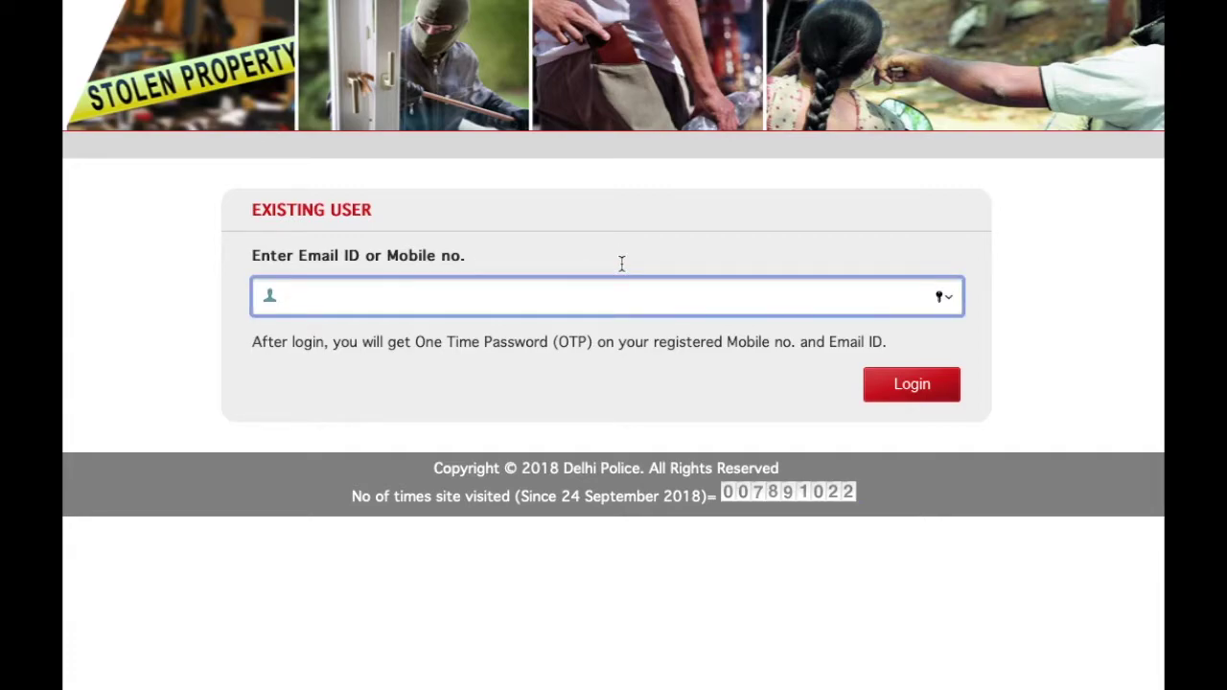
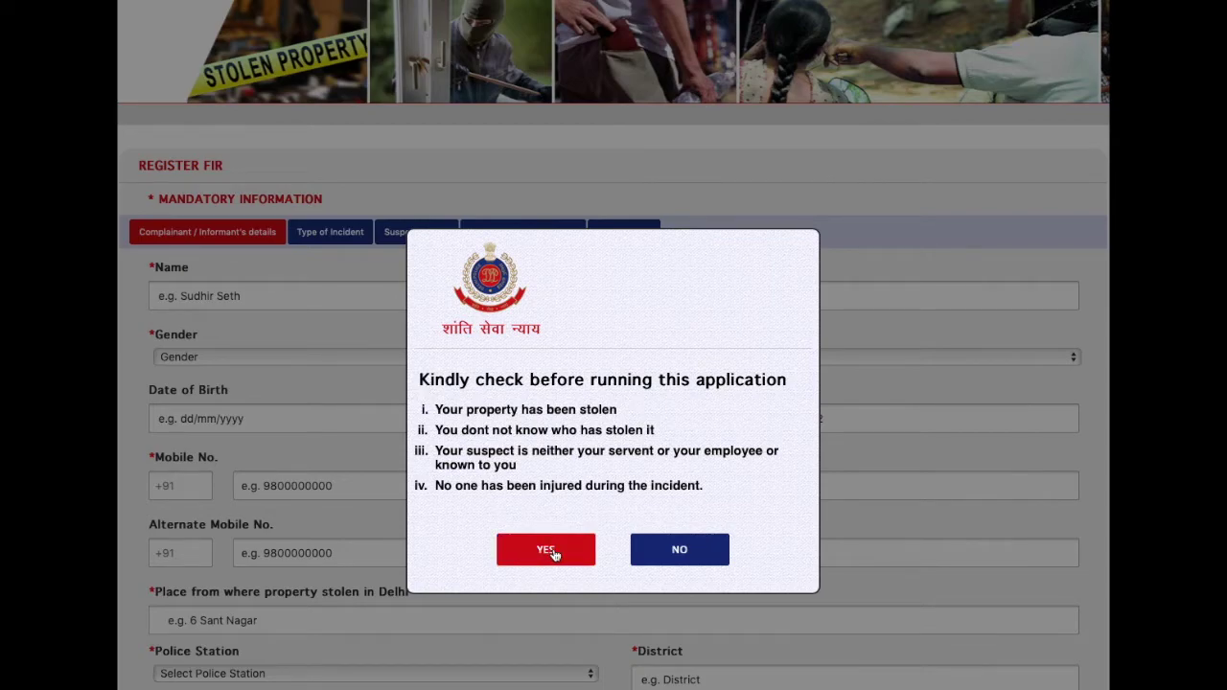
- Accept the application's pre-check conditions and answer No to both the known-suspect and injury questions
click(554, 554)
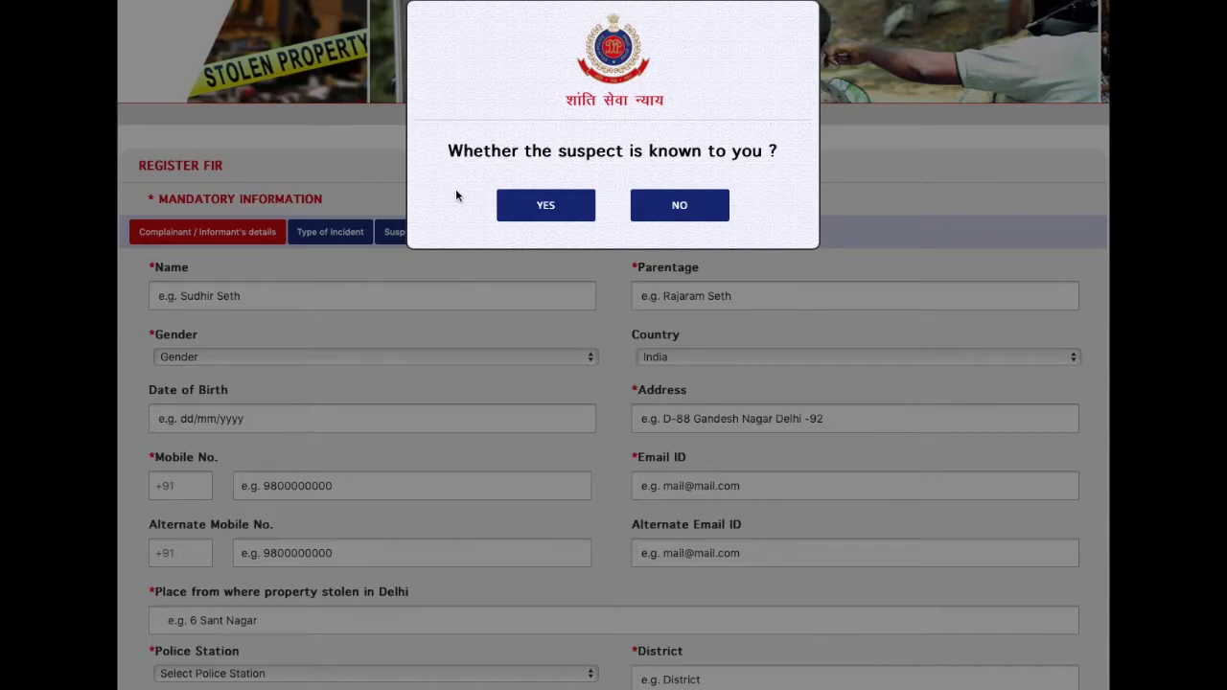
click(679, 210)
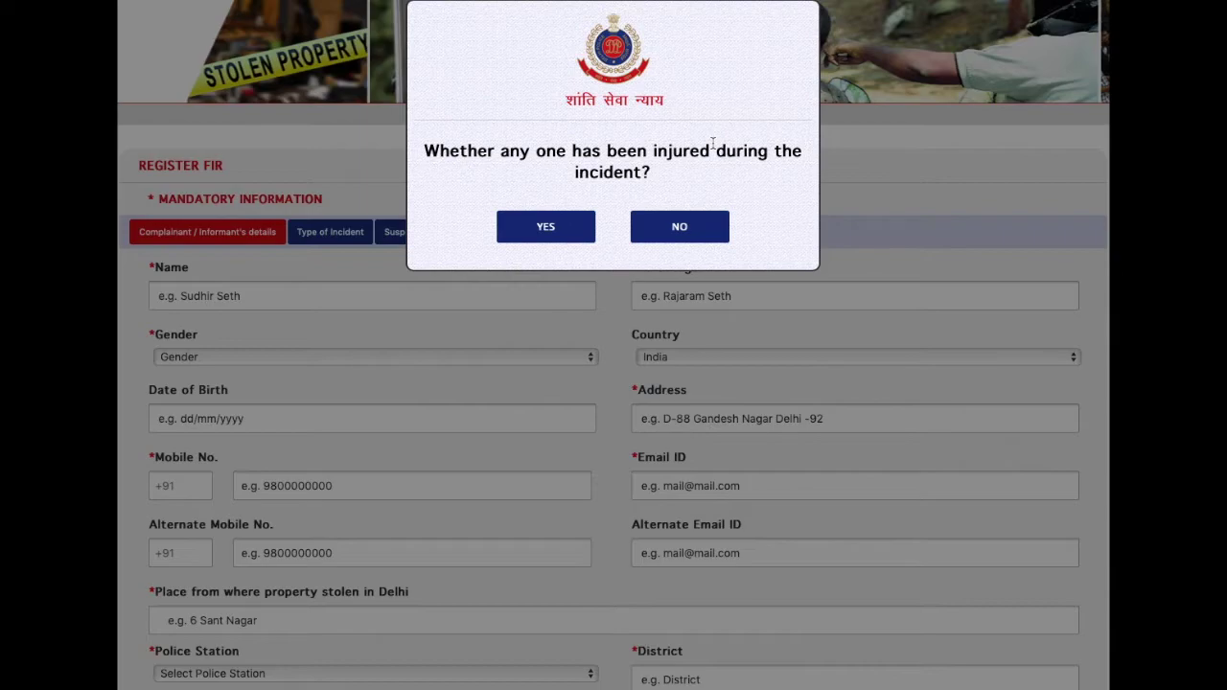
click(682, 227)
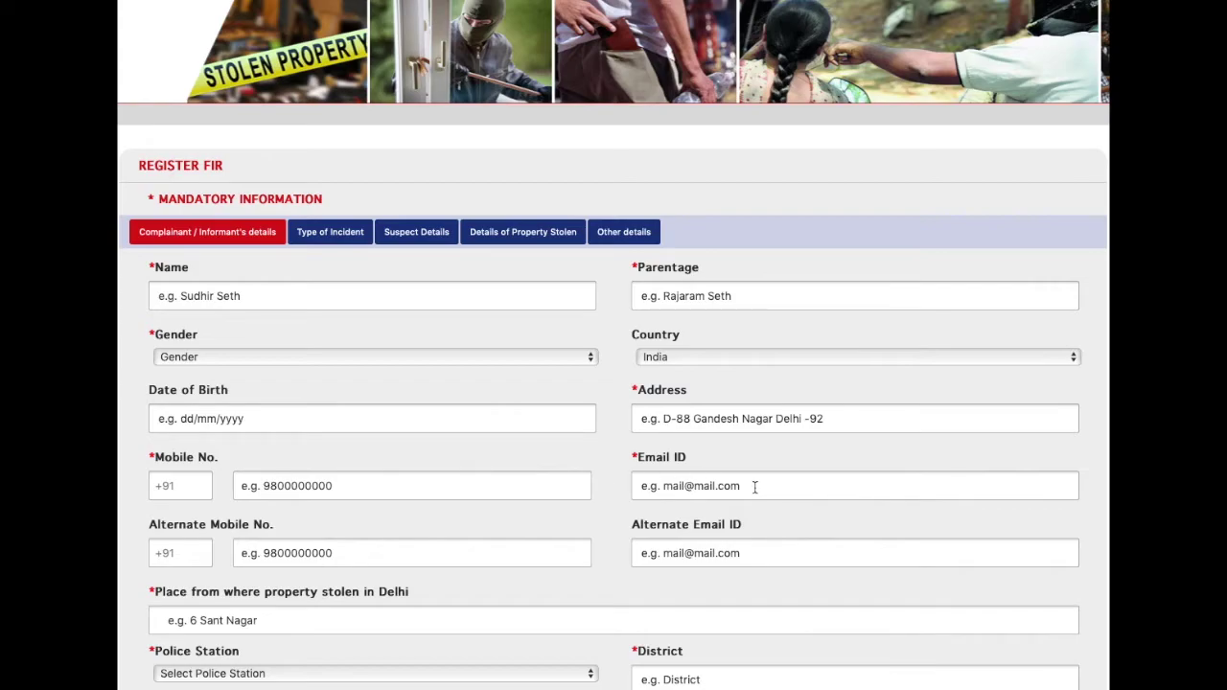
- Examine the complainant's details form, including the police station list and the date of property theft
scroll(409, 537, down, 3)
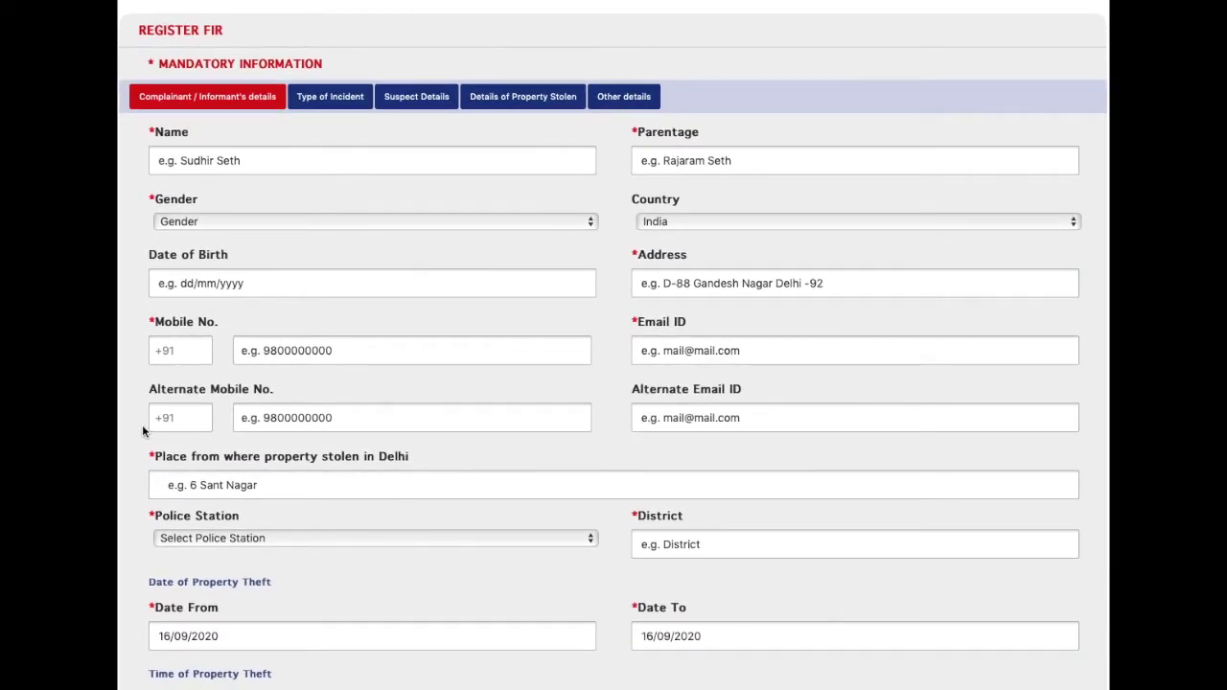
scroll(377, 422, down, 2)
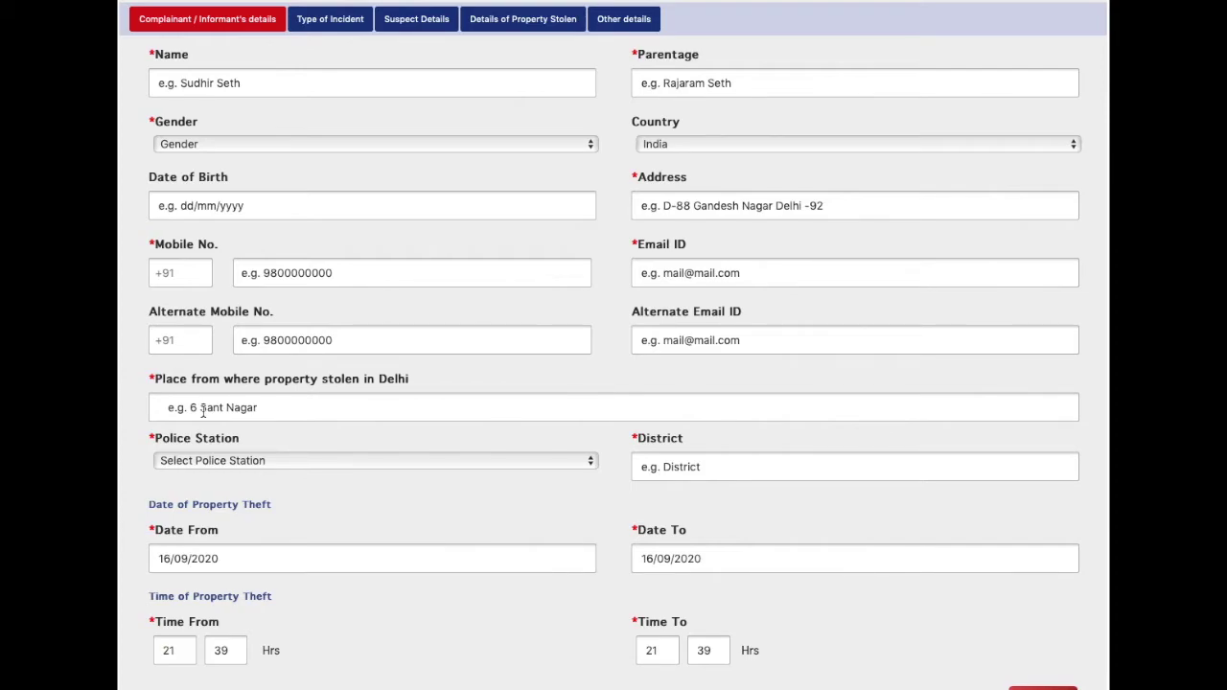
click(552, 468)
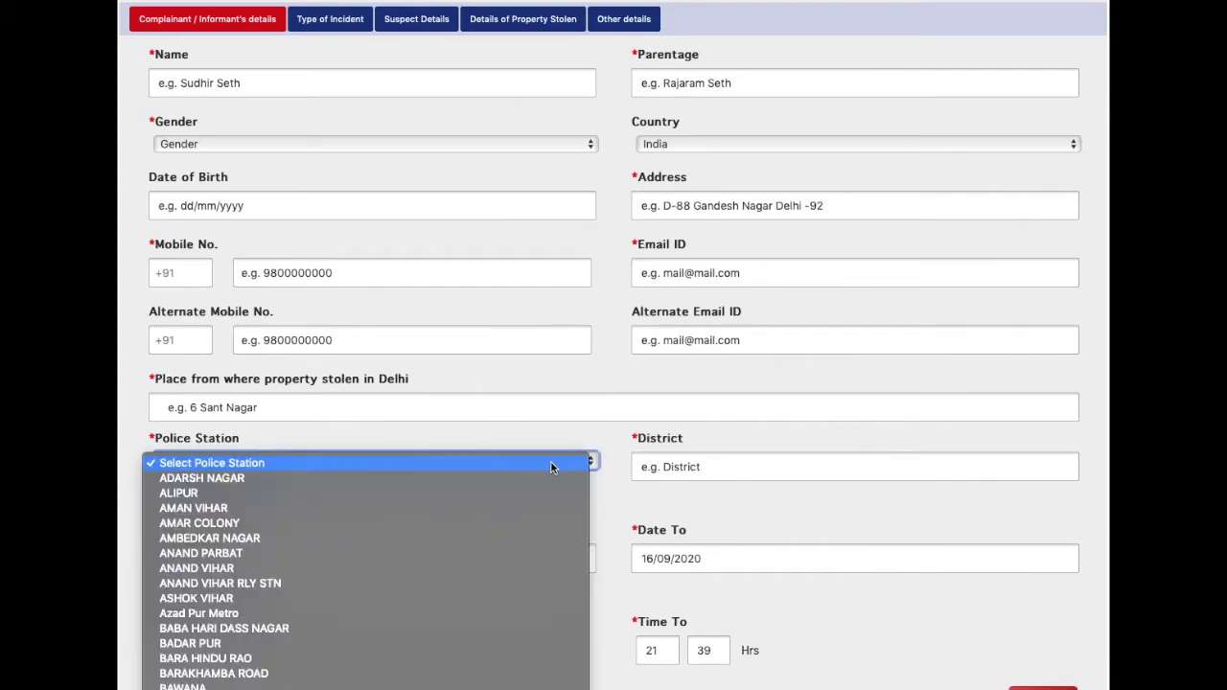
click(539, 438)
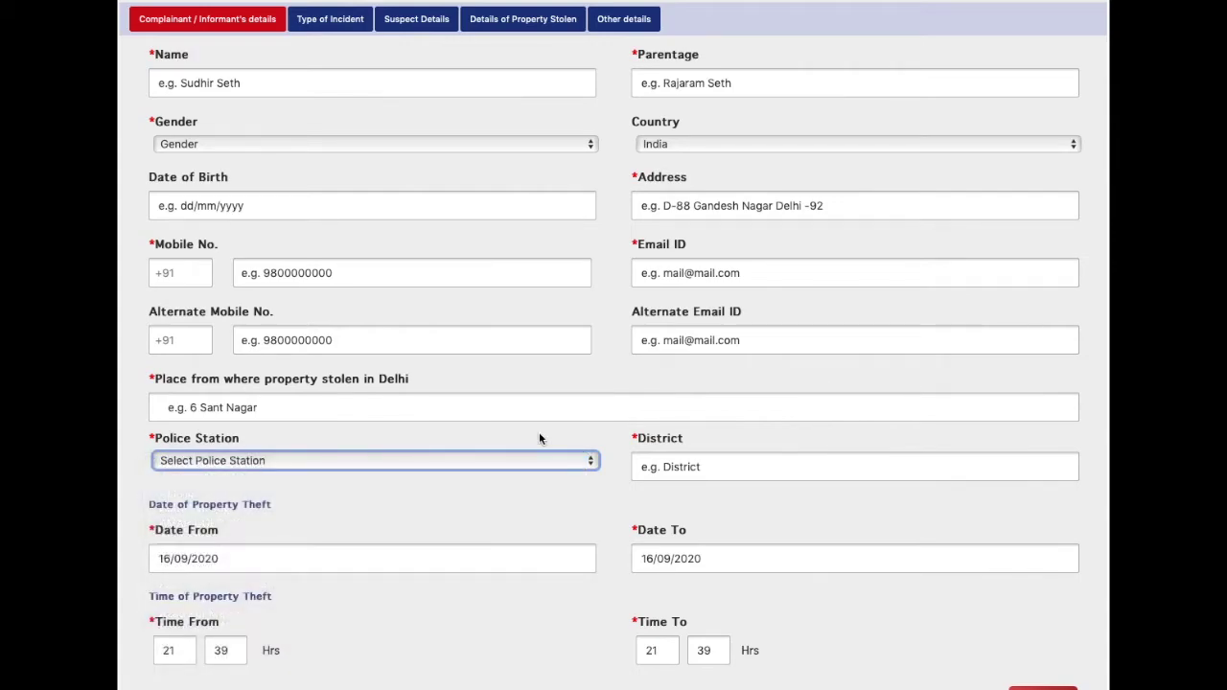
click(538, 437)
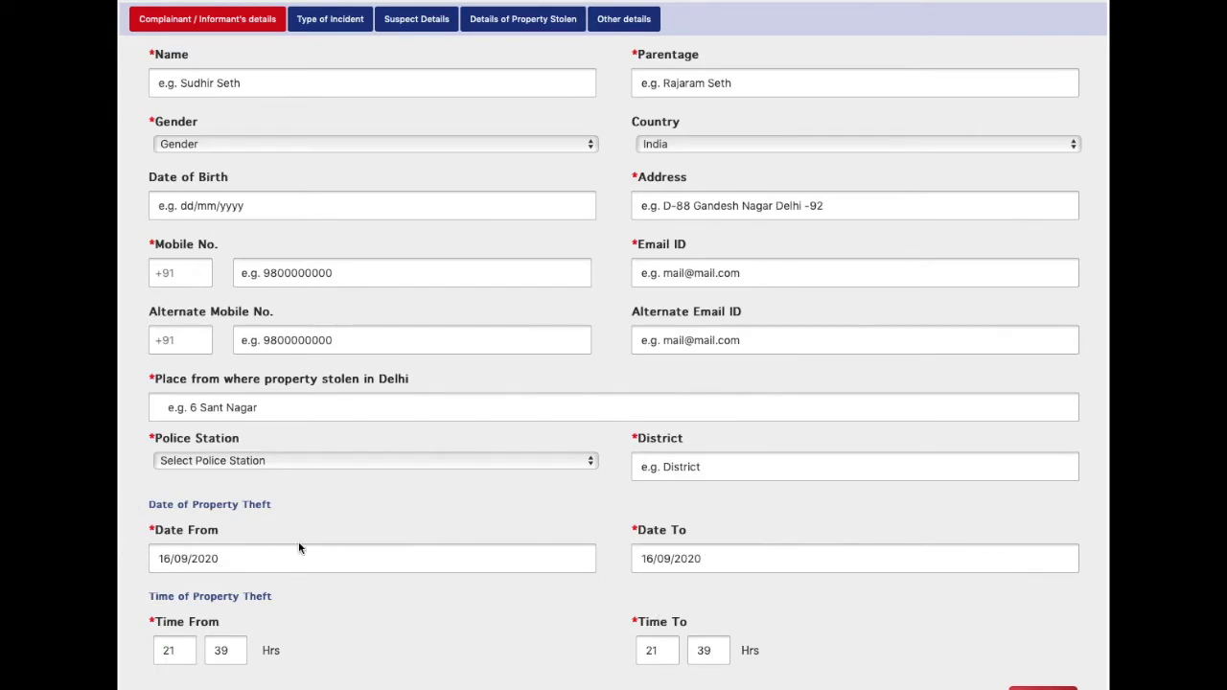
click(248, 561)
click(266, 512)
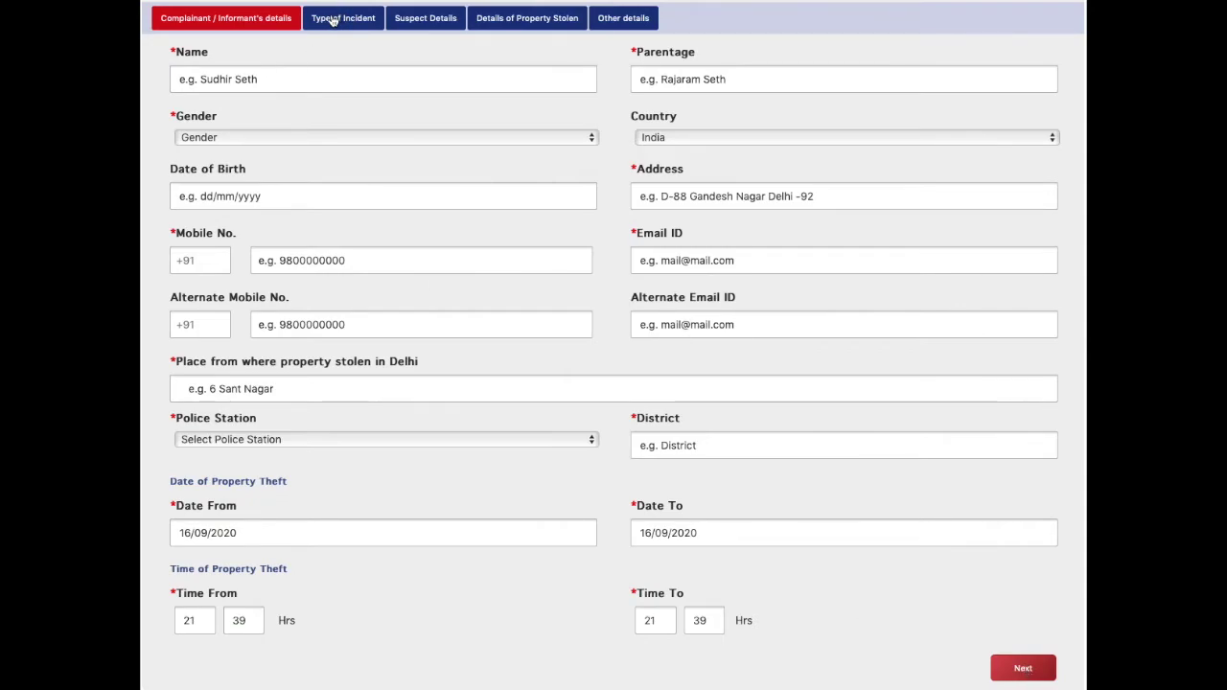
- Try to advance with the complainant's details left blank, and go to the Type of Incident section
click(1029, 671)
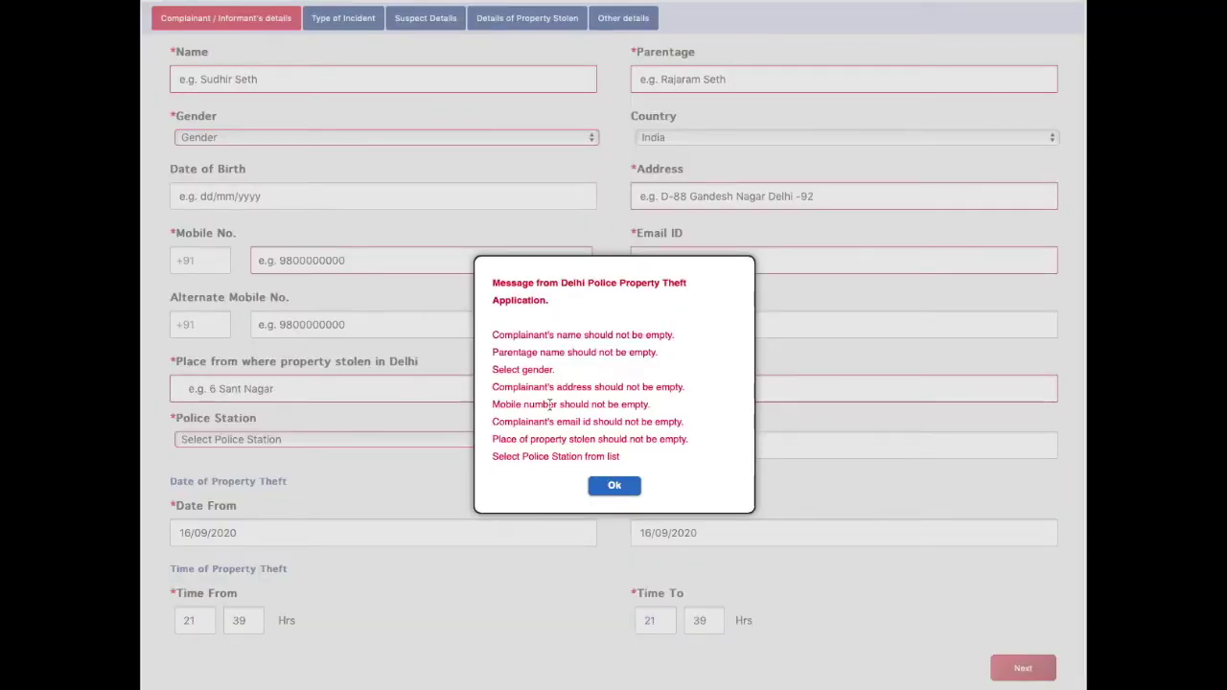
click(615, 486)
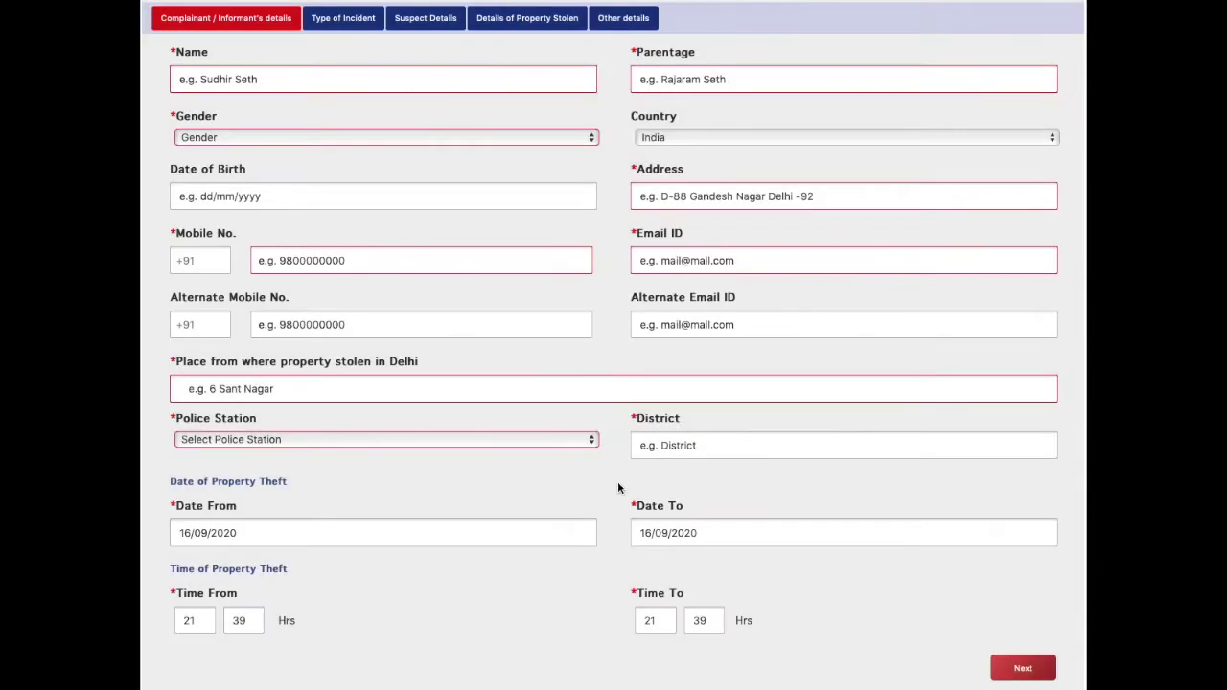
click(337, 26)
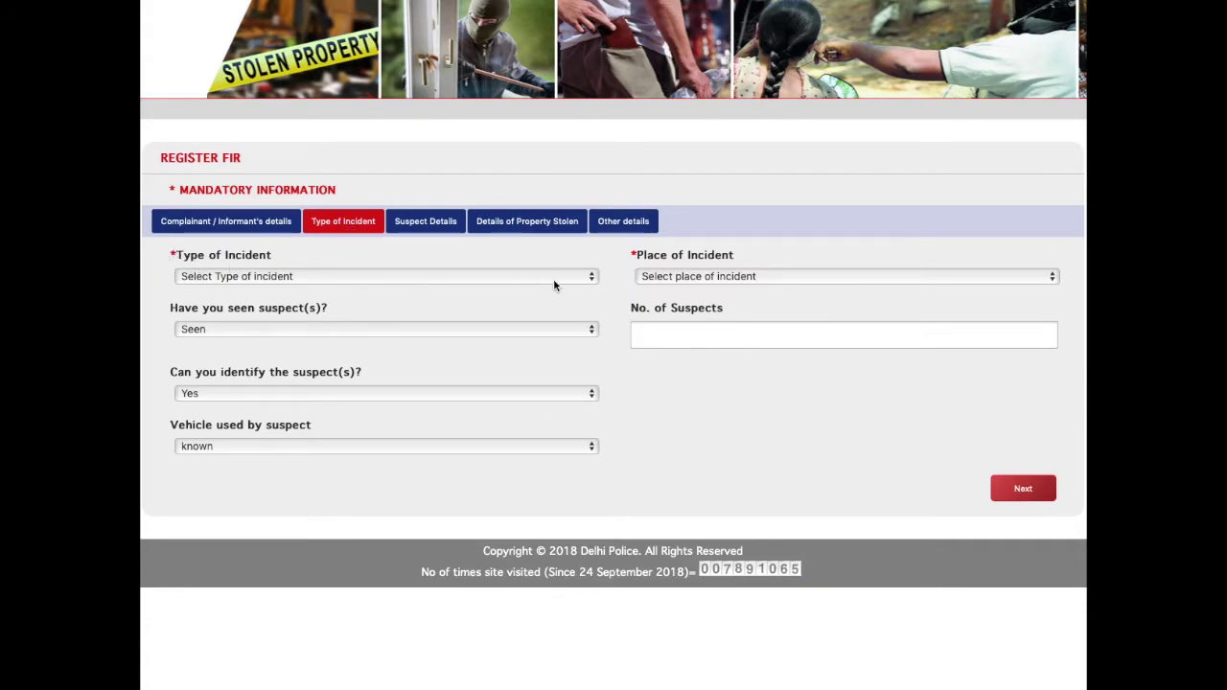
- Examine the available choices for the type of incident and the place of incident
click(590, 278)
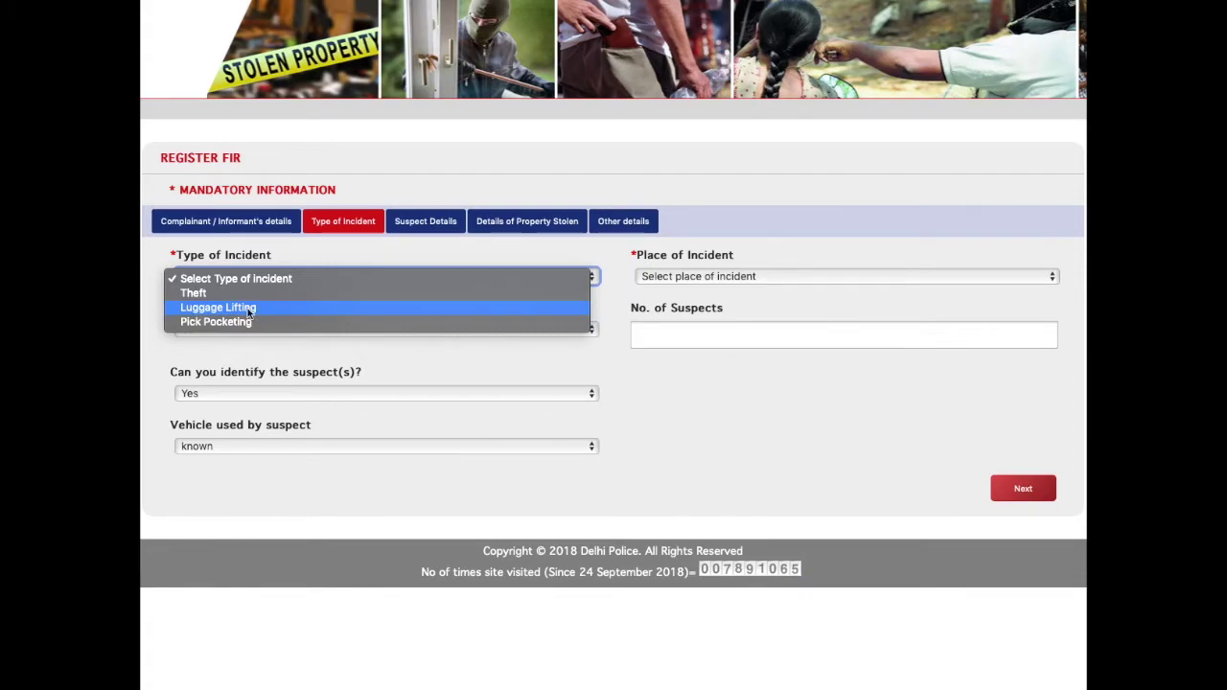
click(868, 276)
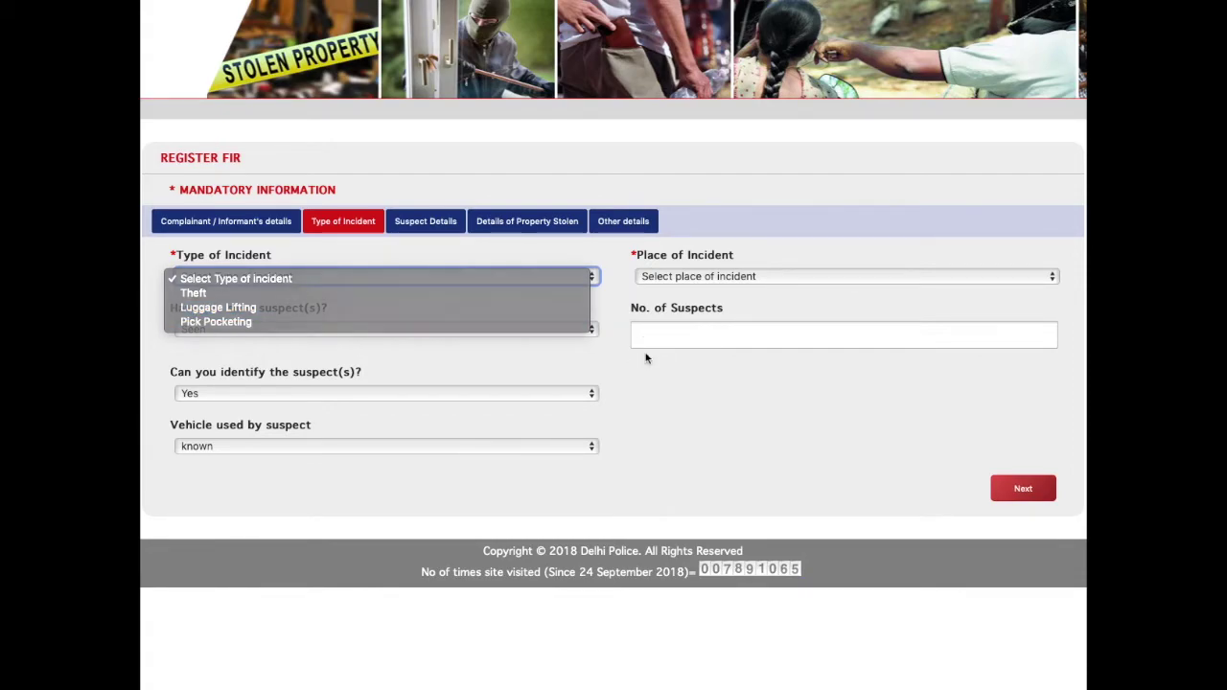
click(847, 278)
click(1045, 277)
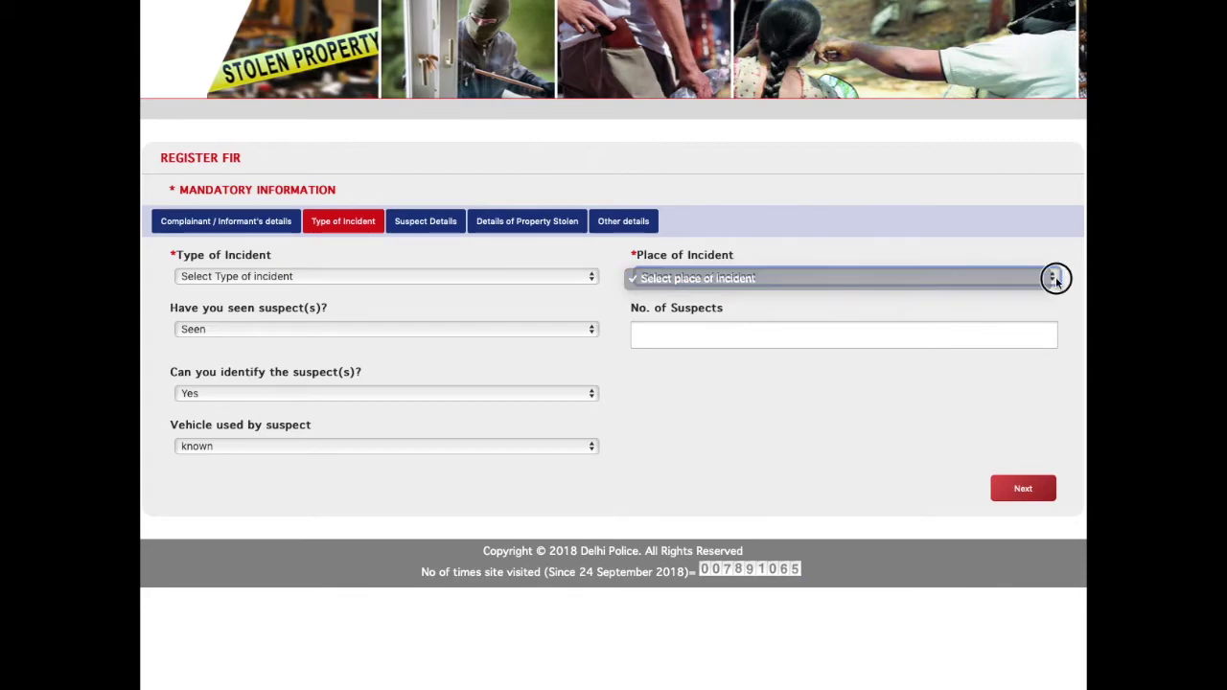
click(1053, 278)
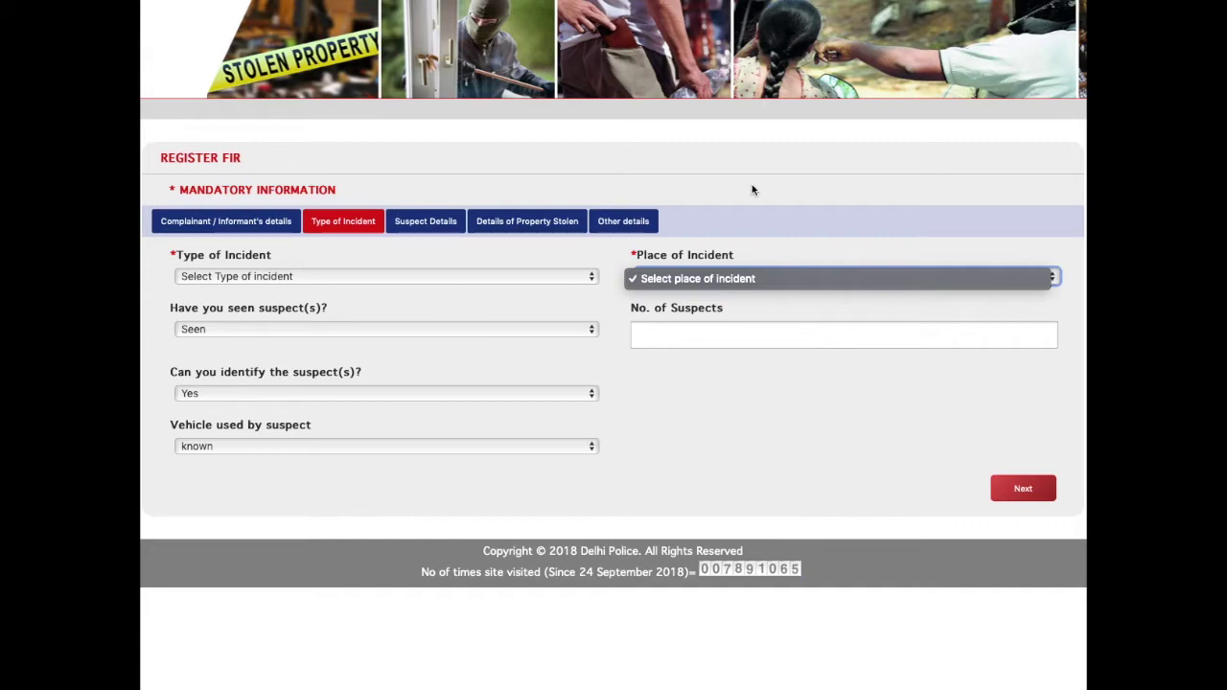
click(752, 317)
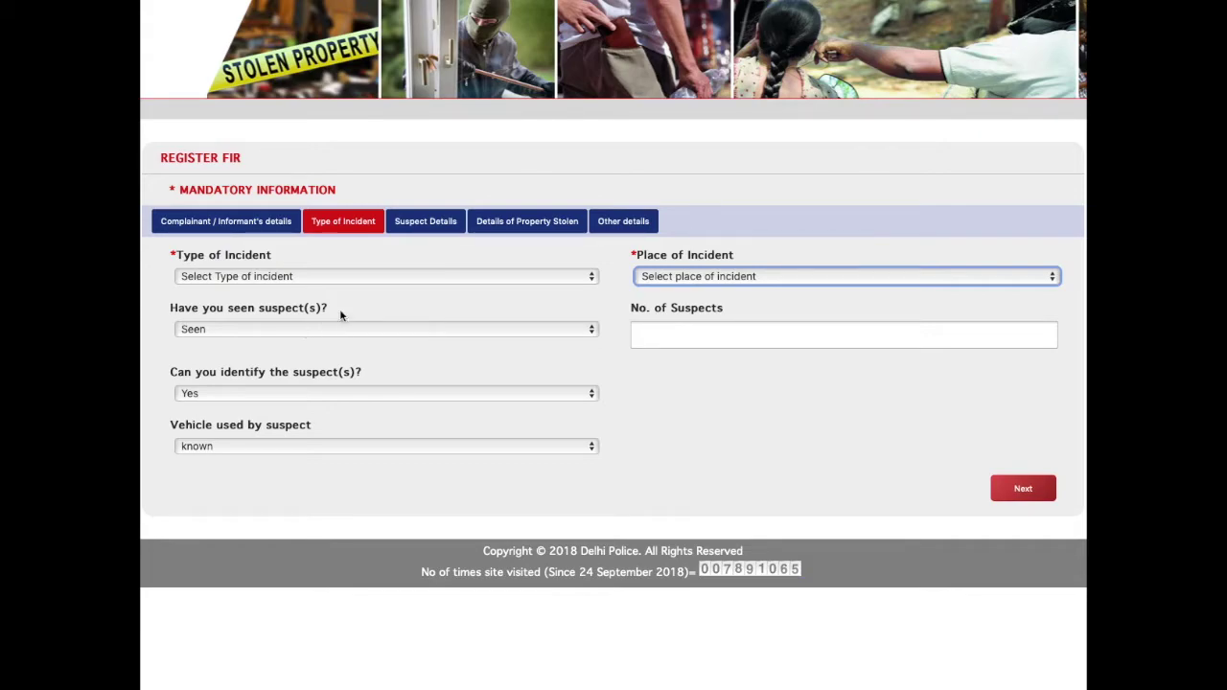
- Examine the suspect questions in the Type of Incident section: seen, identifiable, vehicle used and number of suspects
click(591, 333)
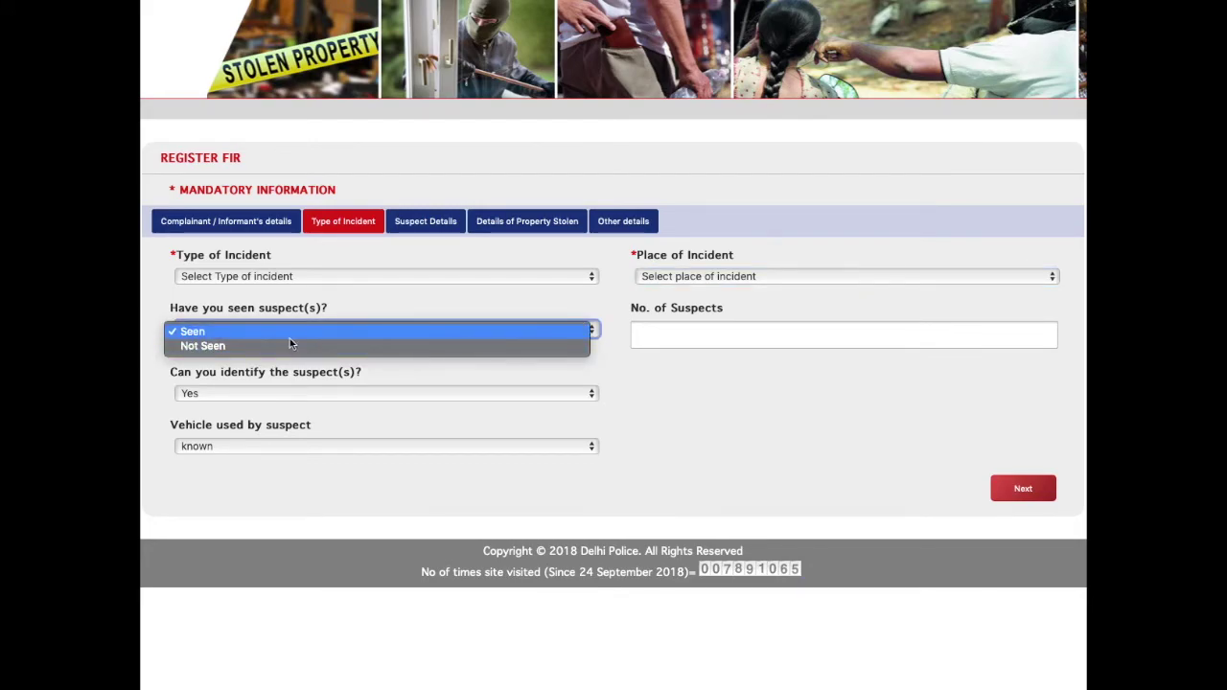
click(728, 367)
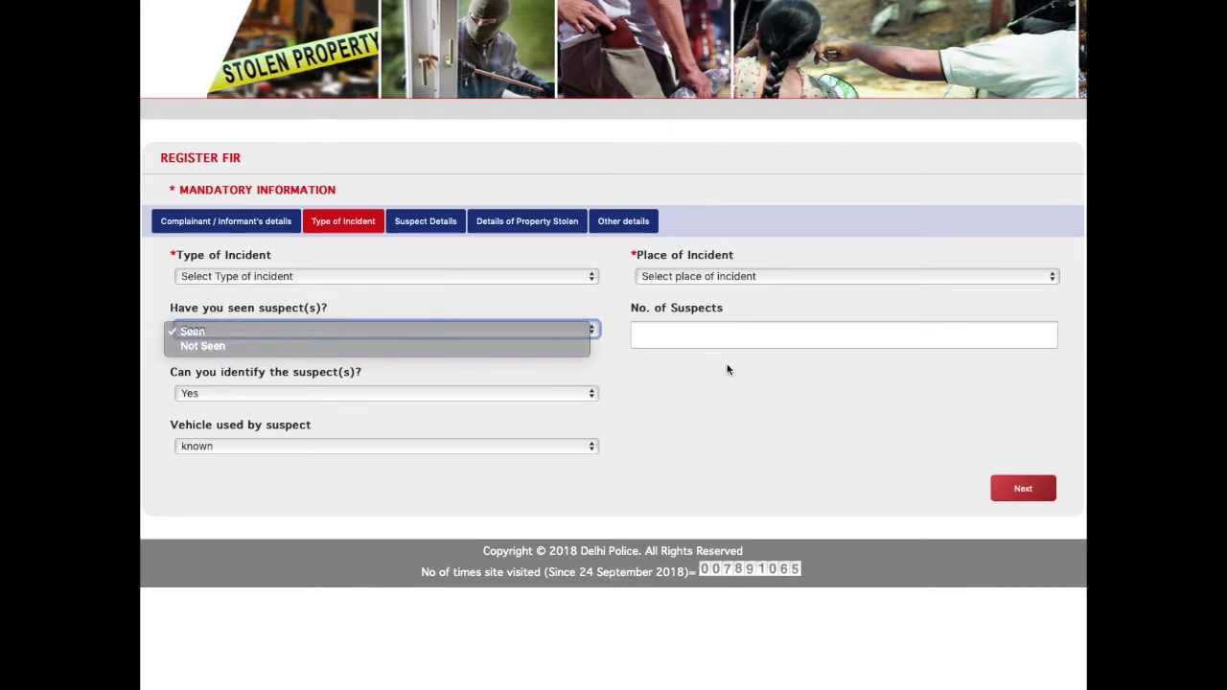
click(592, 396)
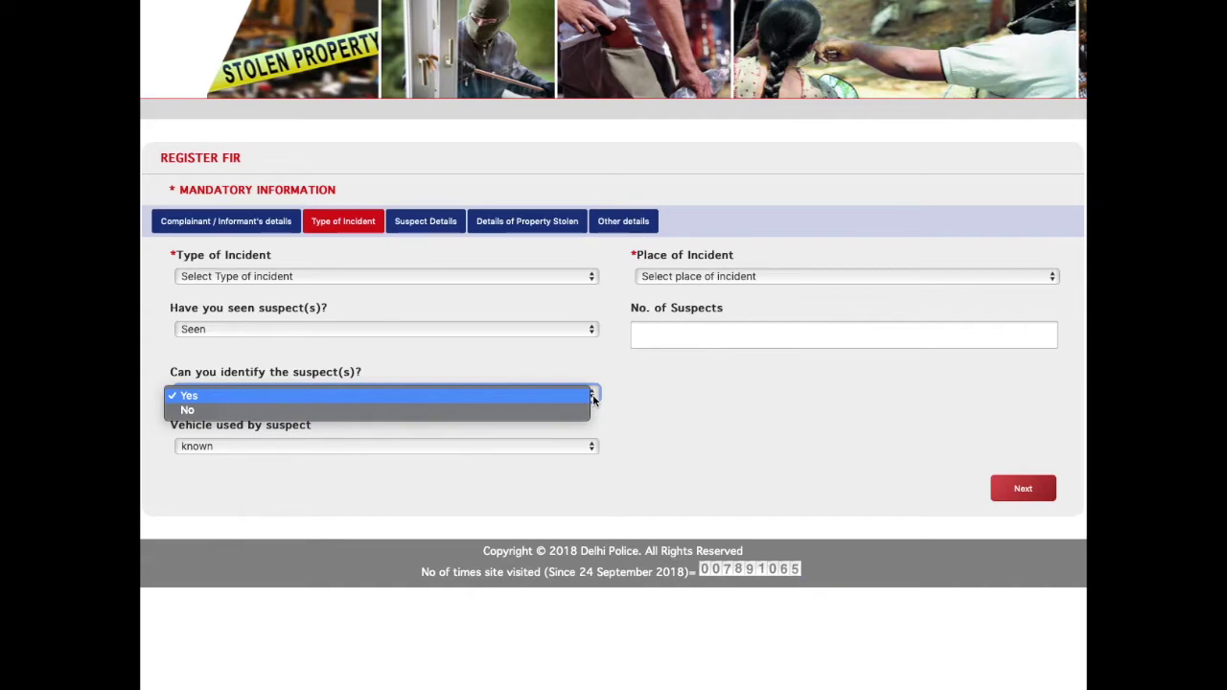
click(425, 314)
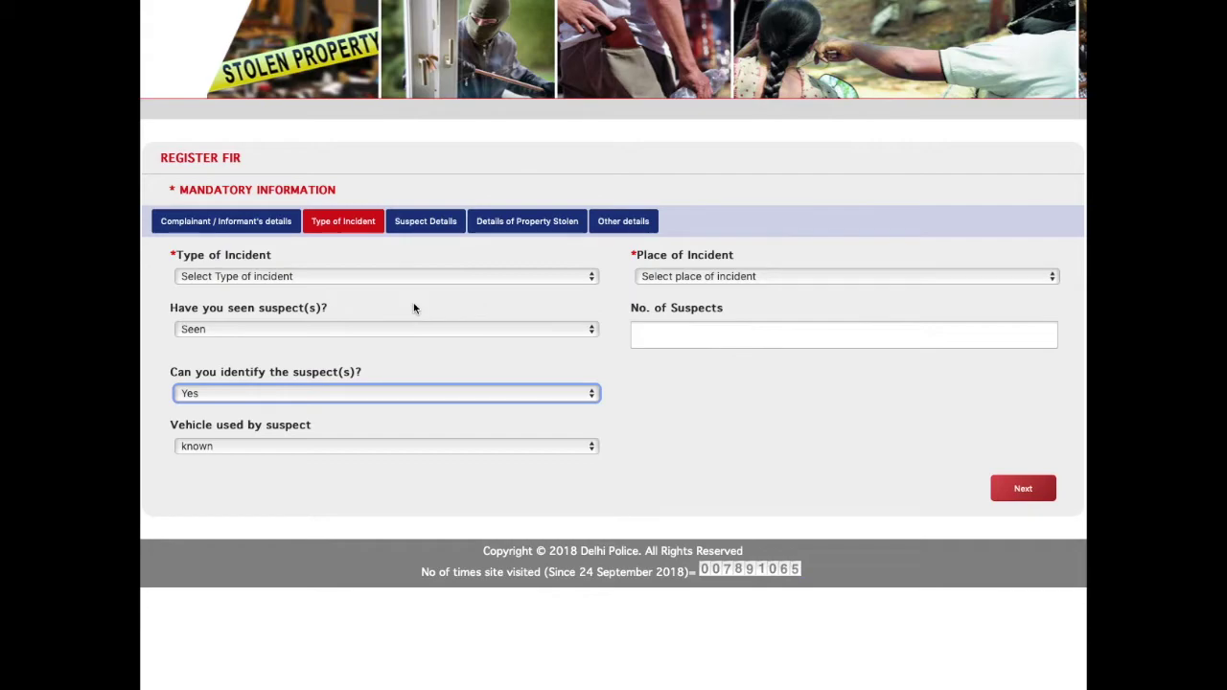
click(322, 393)
click(671, 429)
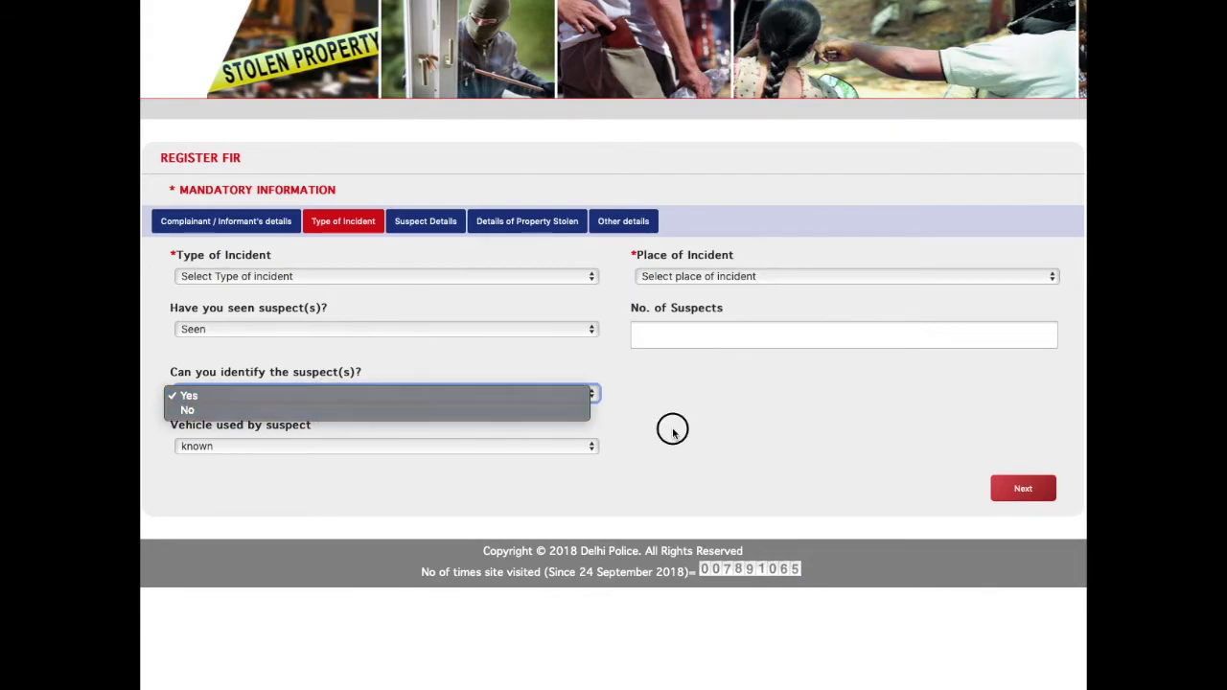
click(282, 446)
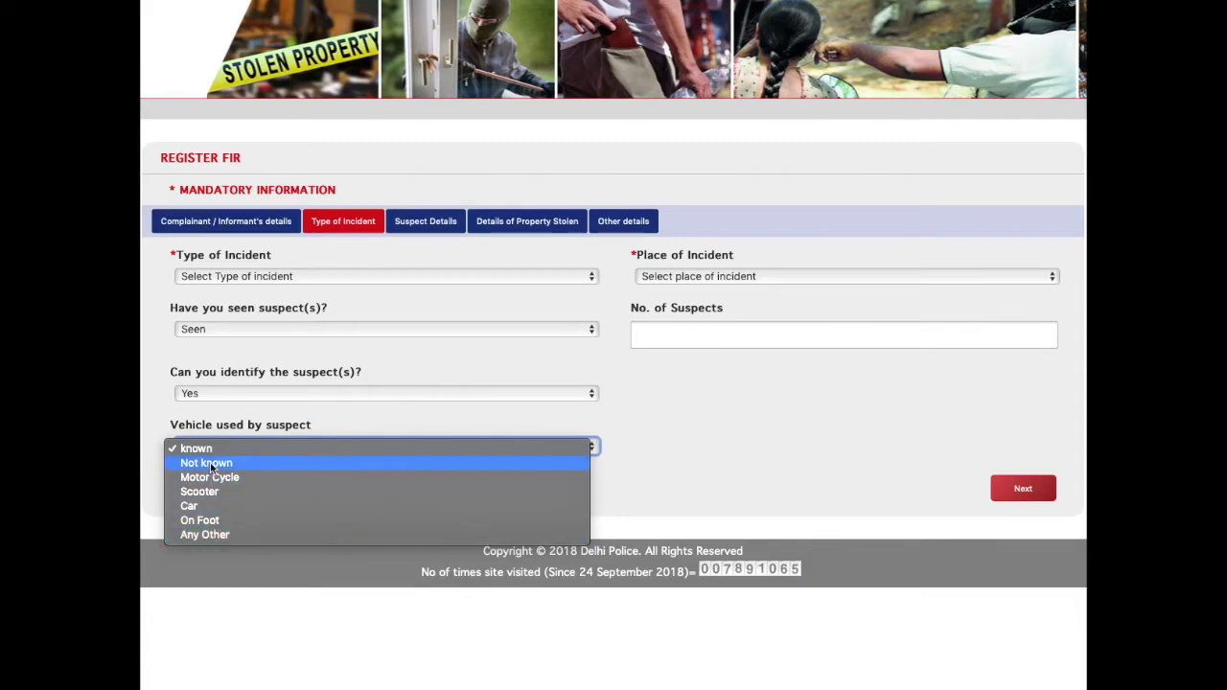
click(687, 422)
click(661, 334)
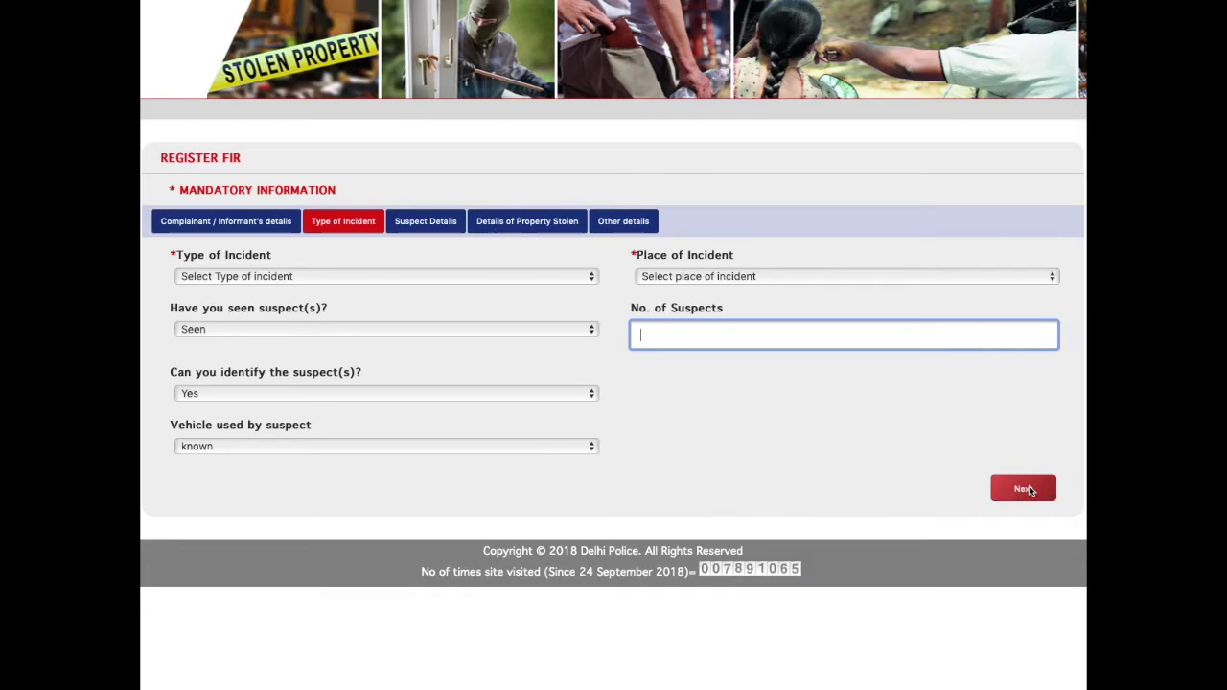
- Go to the Suspect Details section and examine the available choices for the suspect's height
click(421, 225)
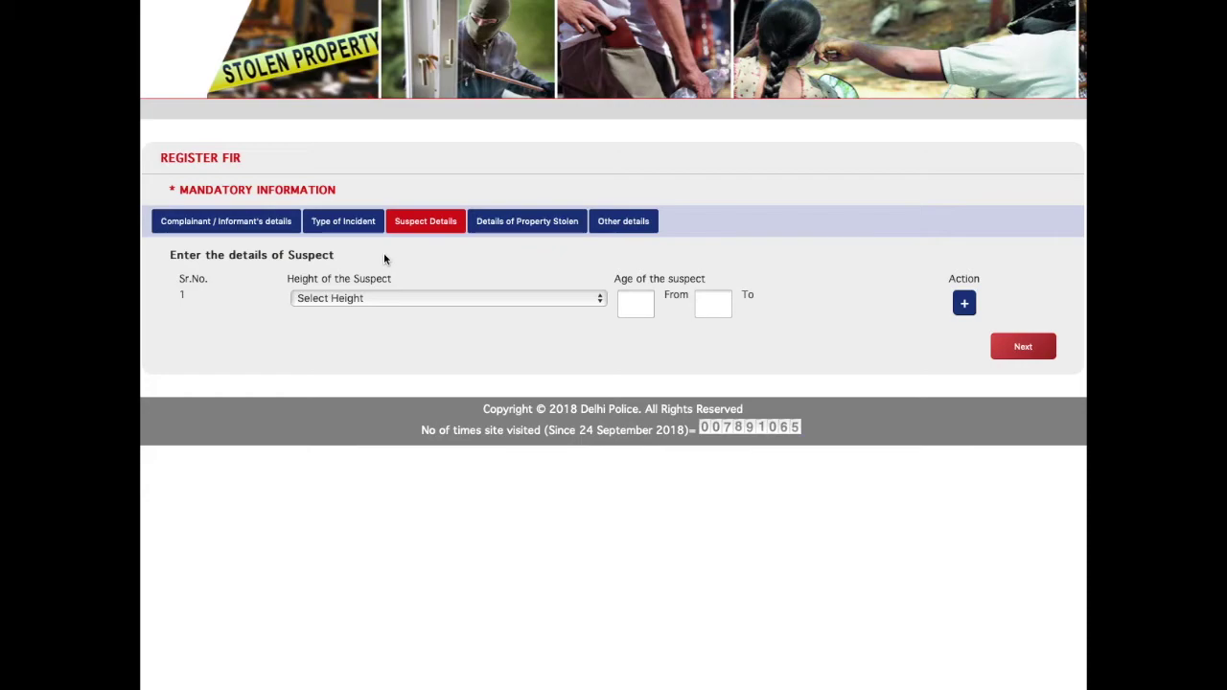
click(601, 301)
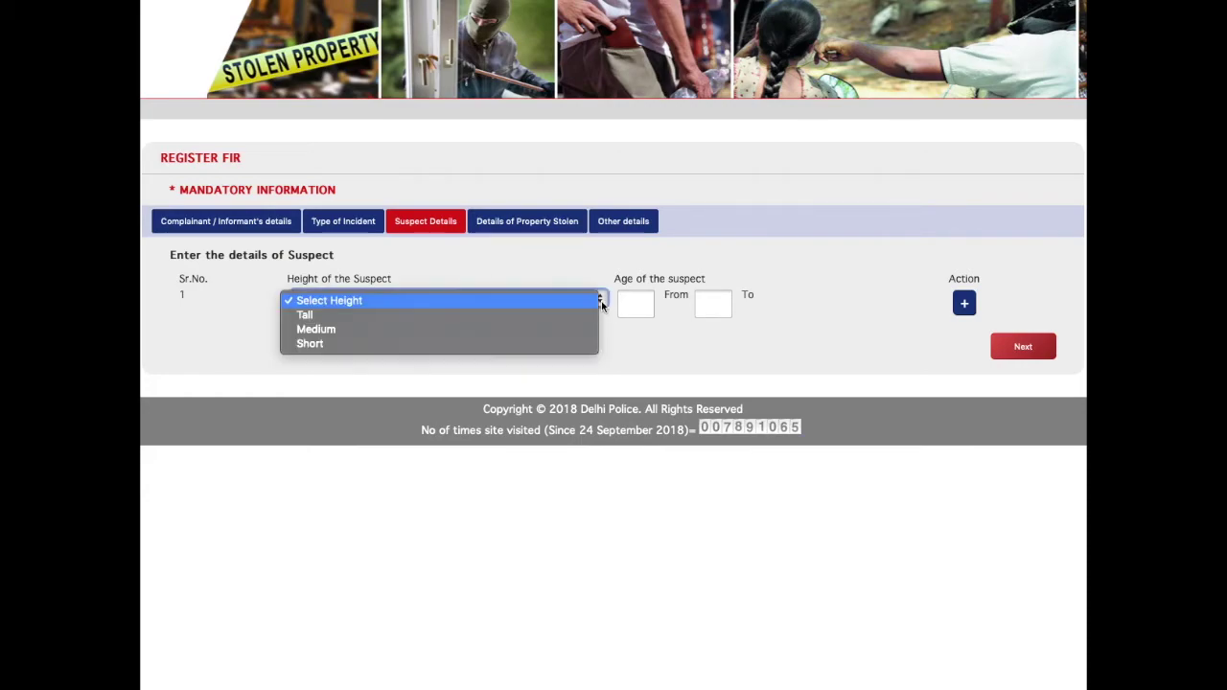
click(687, 367)
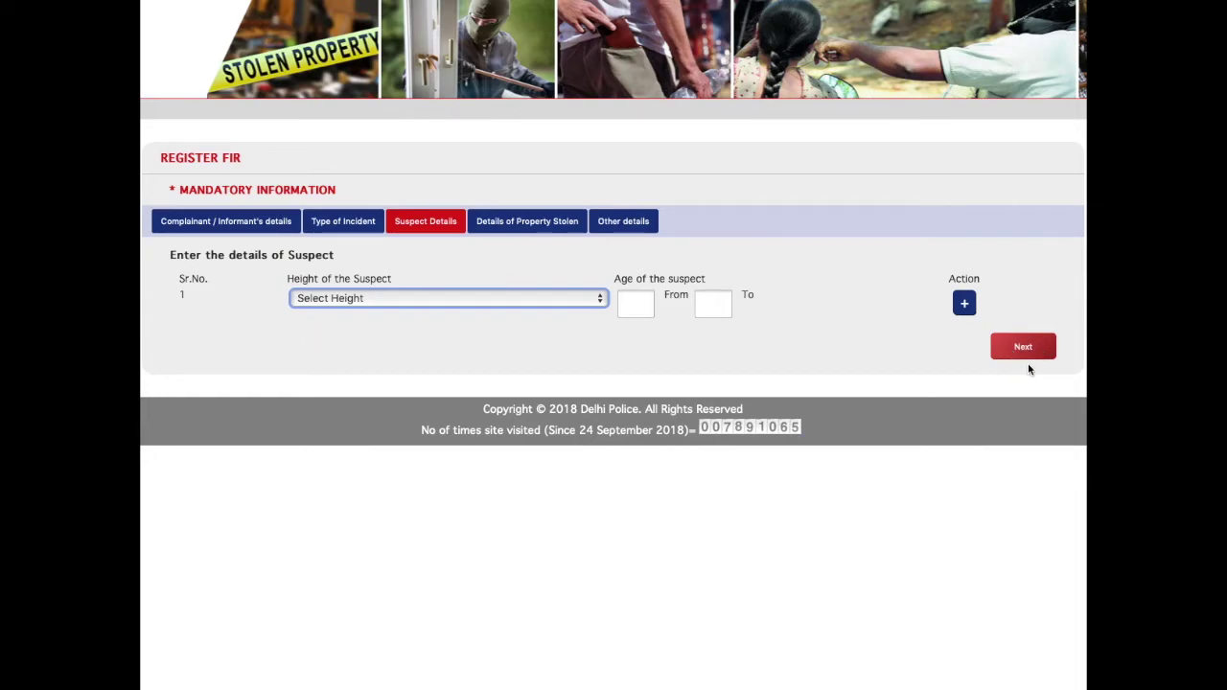
- Go to the Details of Property Stolen section and examine the article list and the property description field
click(522, 221)
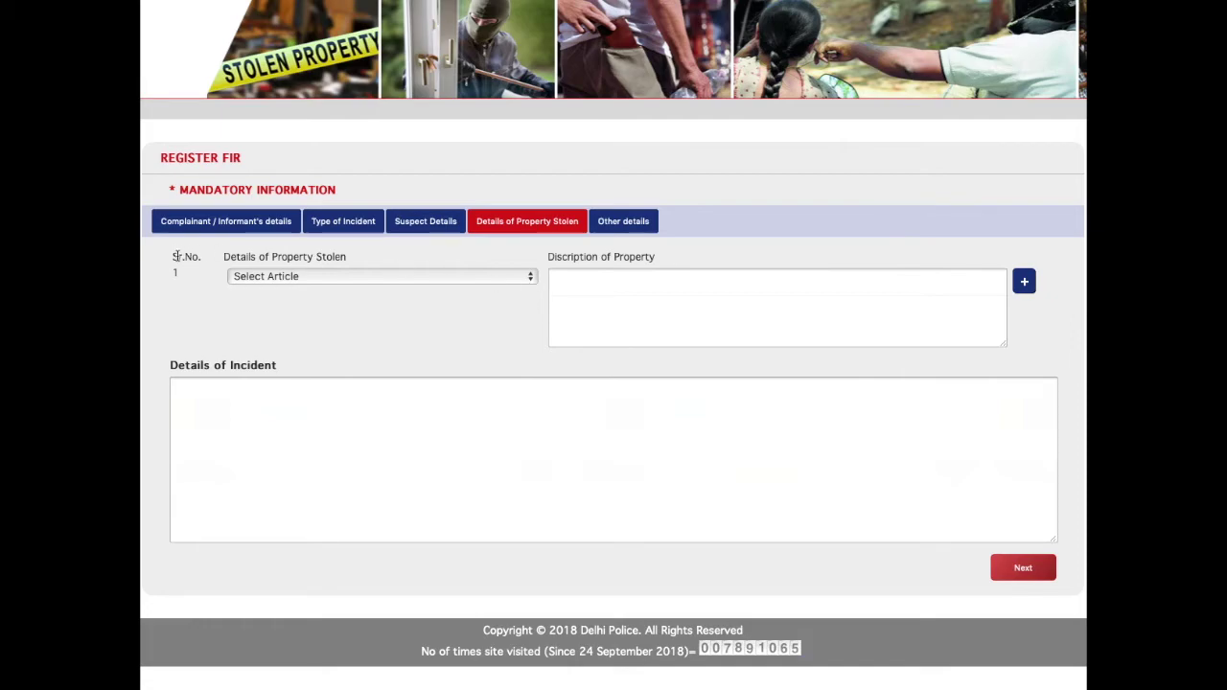
click(533, 277)
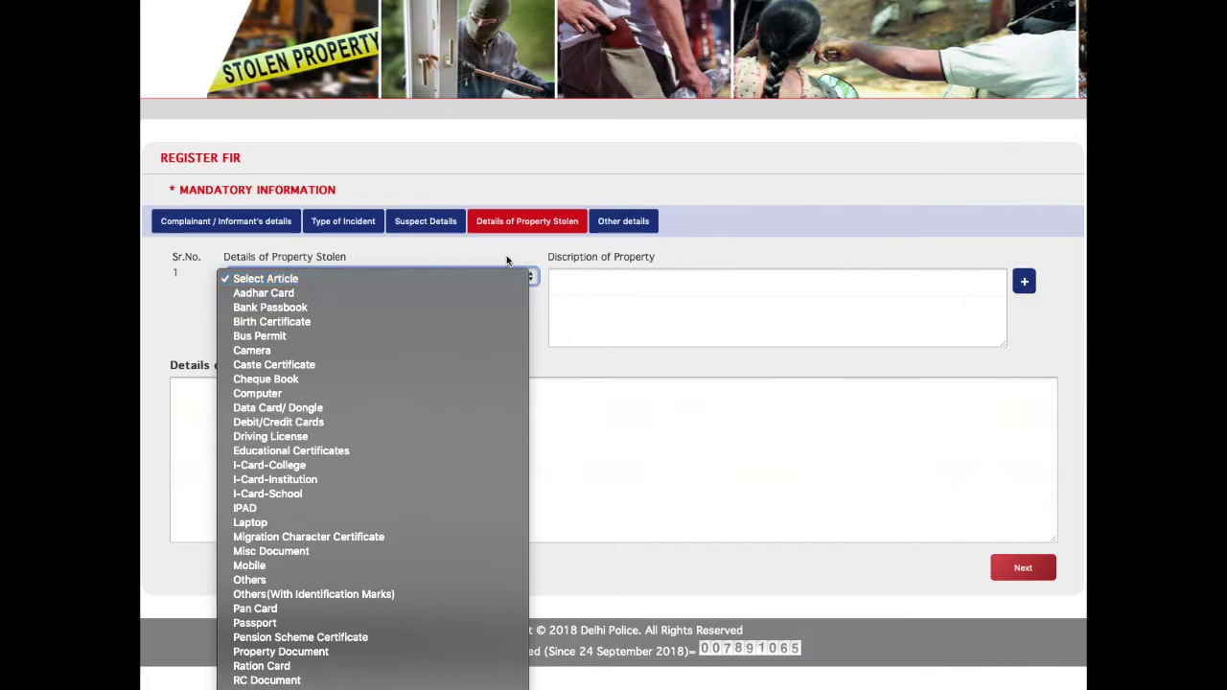
click(506, 255)
click(620, 272)
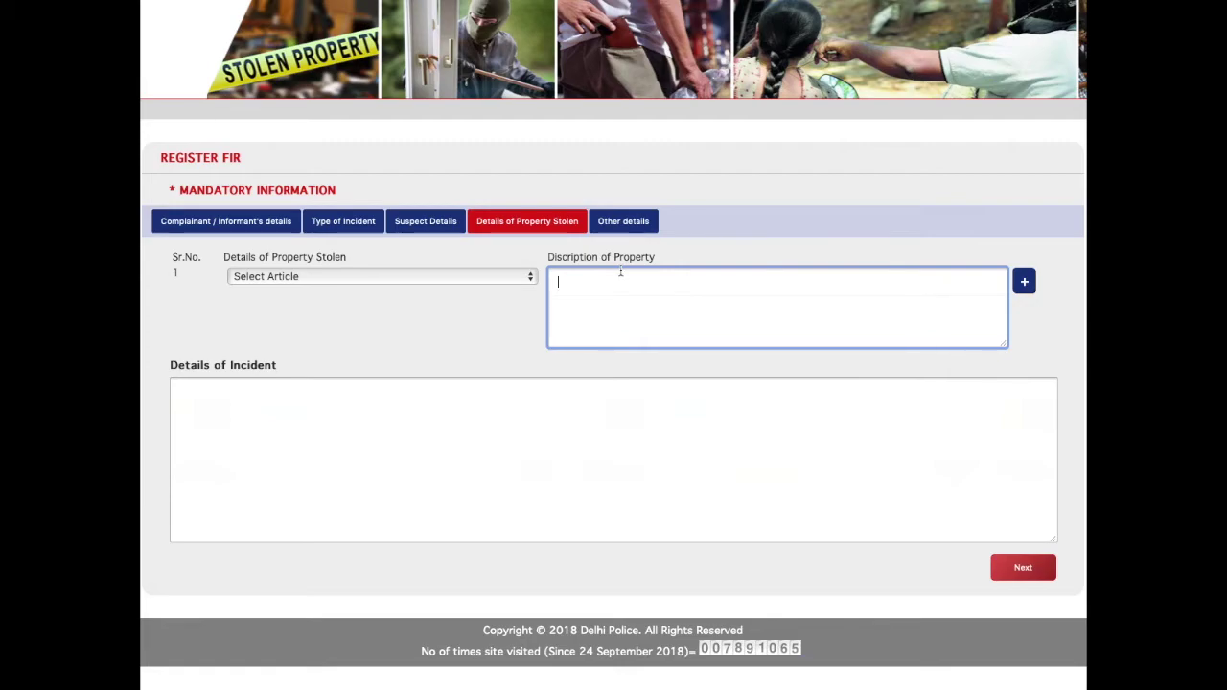
click(529, 277)
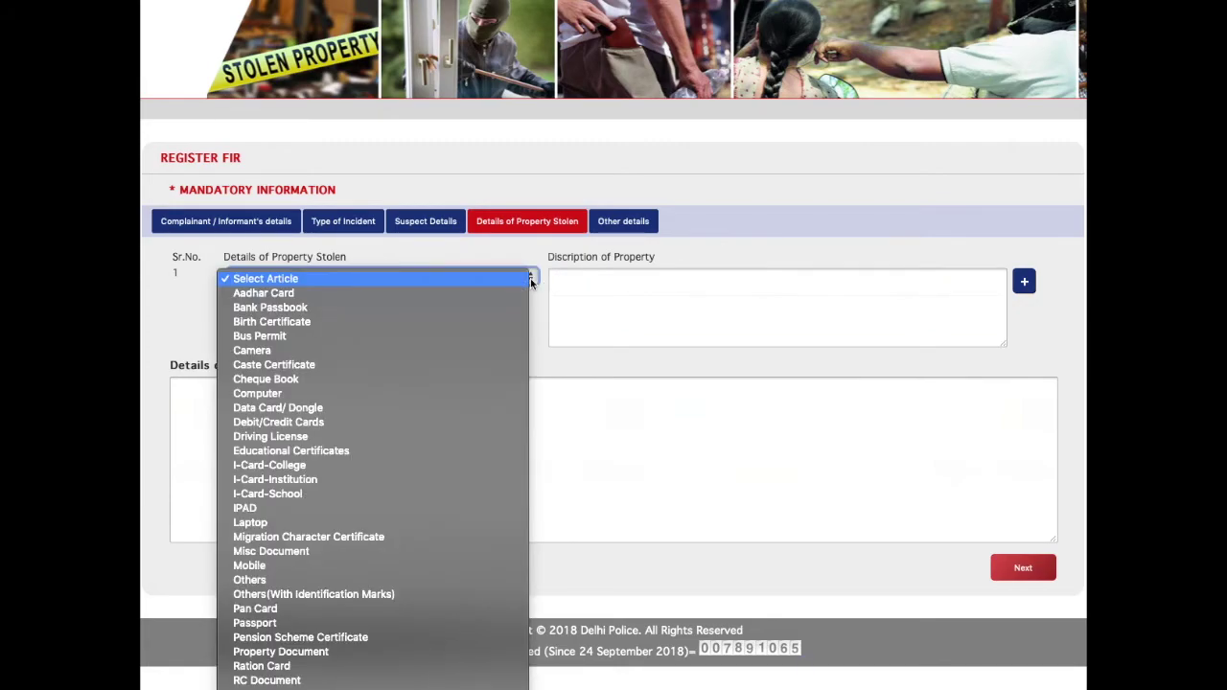
scroll(359, 491, down, 1)
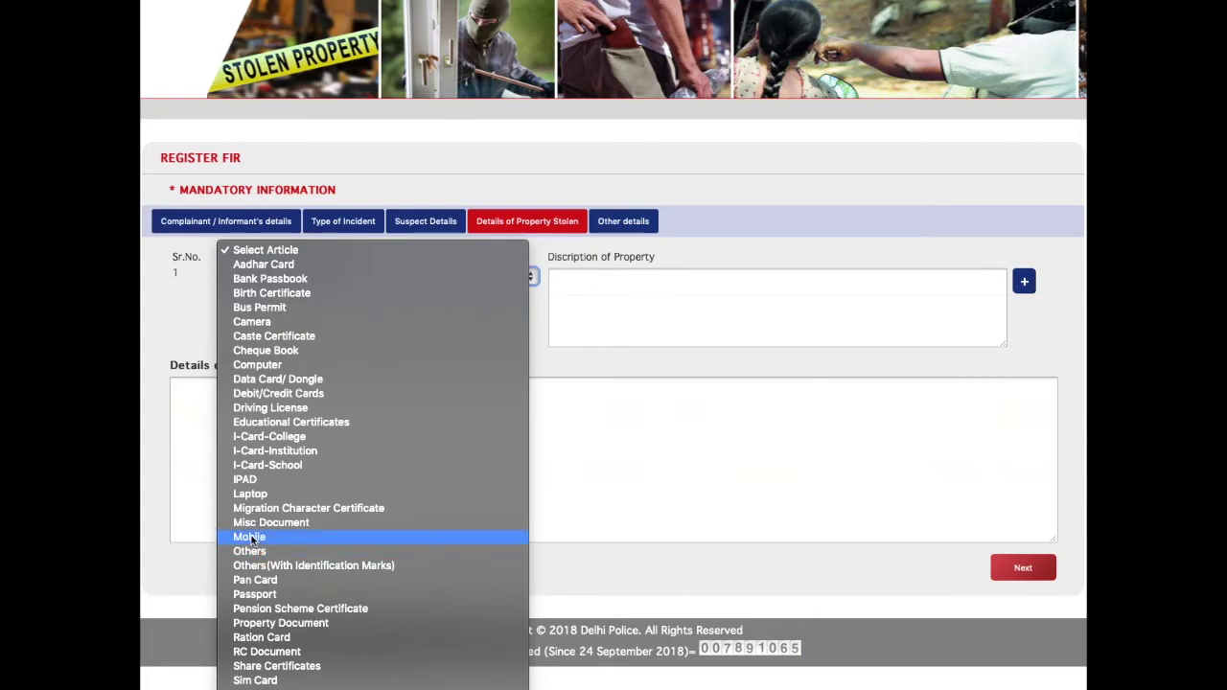
click(614, 384)
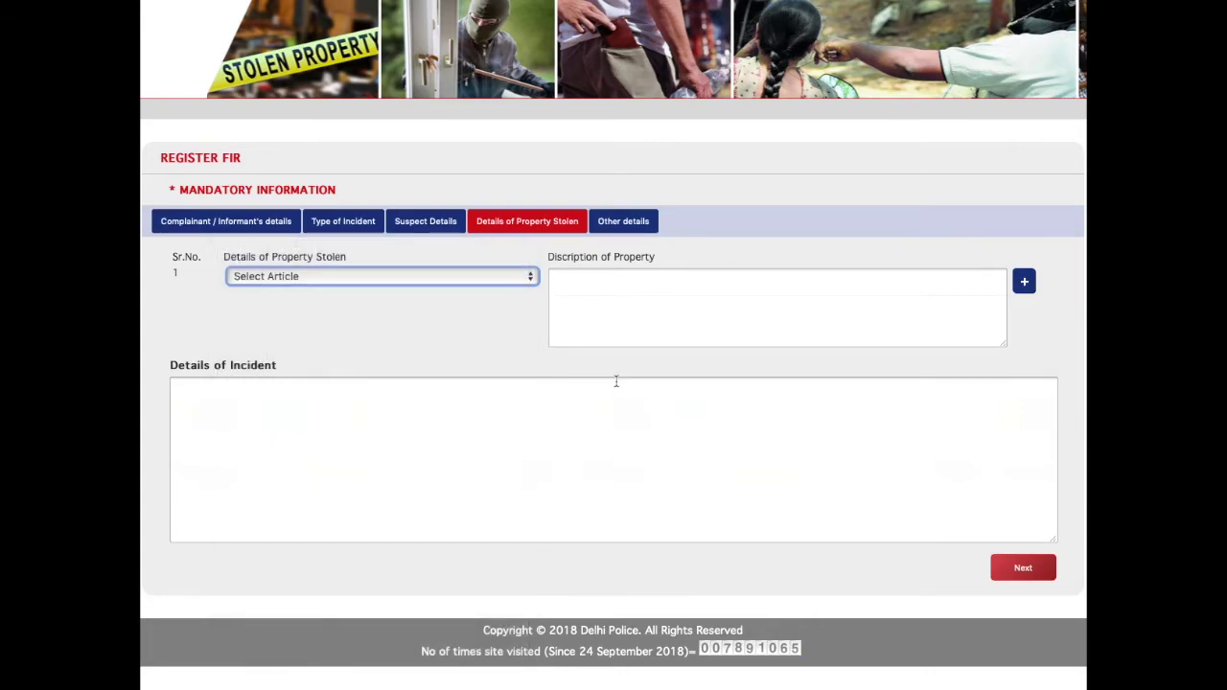
click(662, 290)
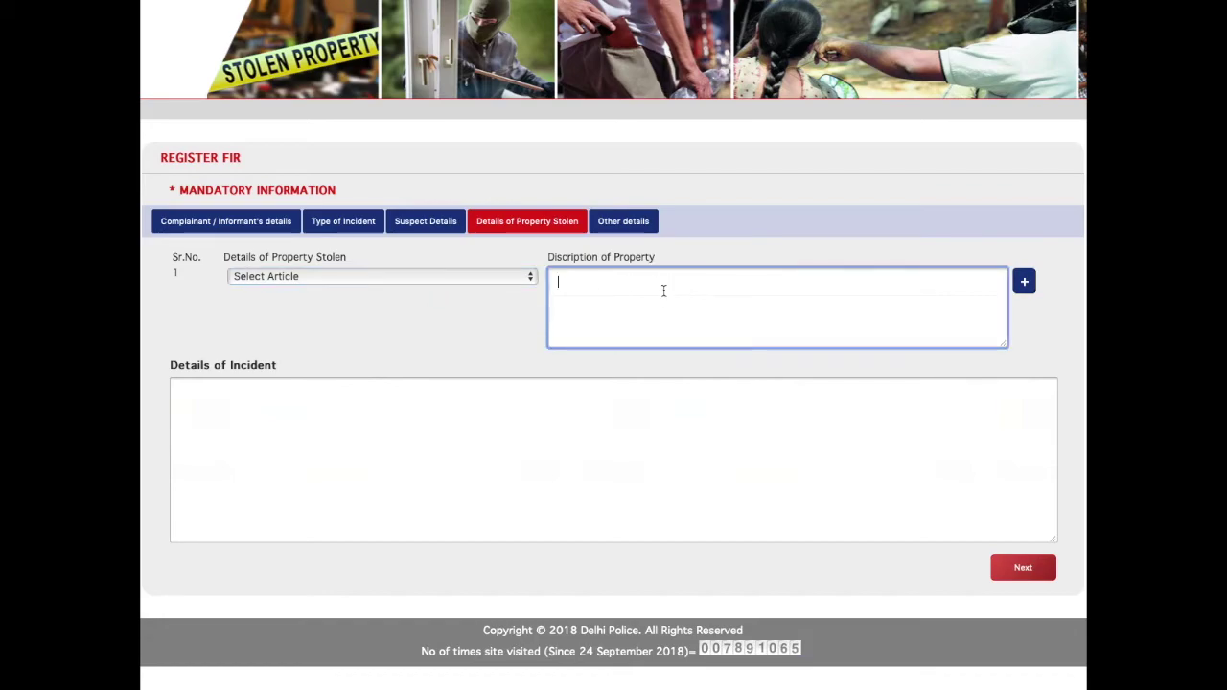
- Choose Mobile as the stolen article and place the cursor in the property description field
click(529, 276)
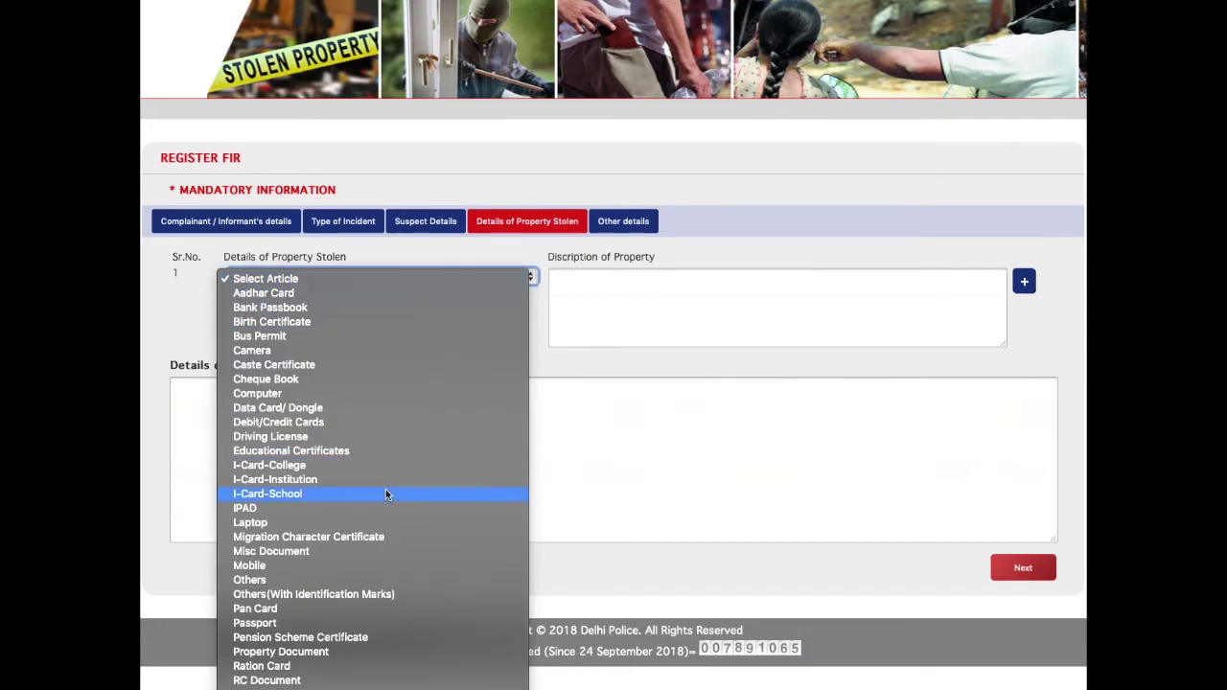
click(329, 567)
click(612, 308)
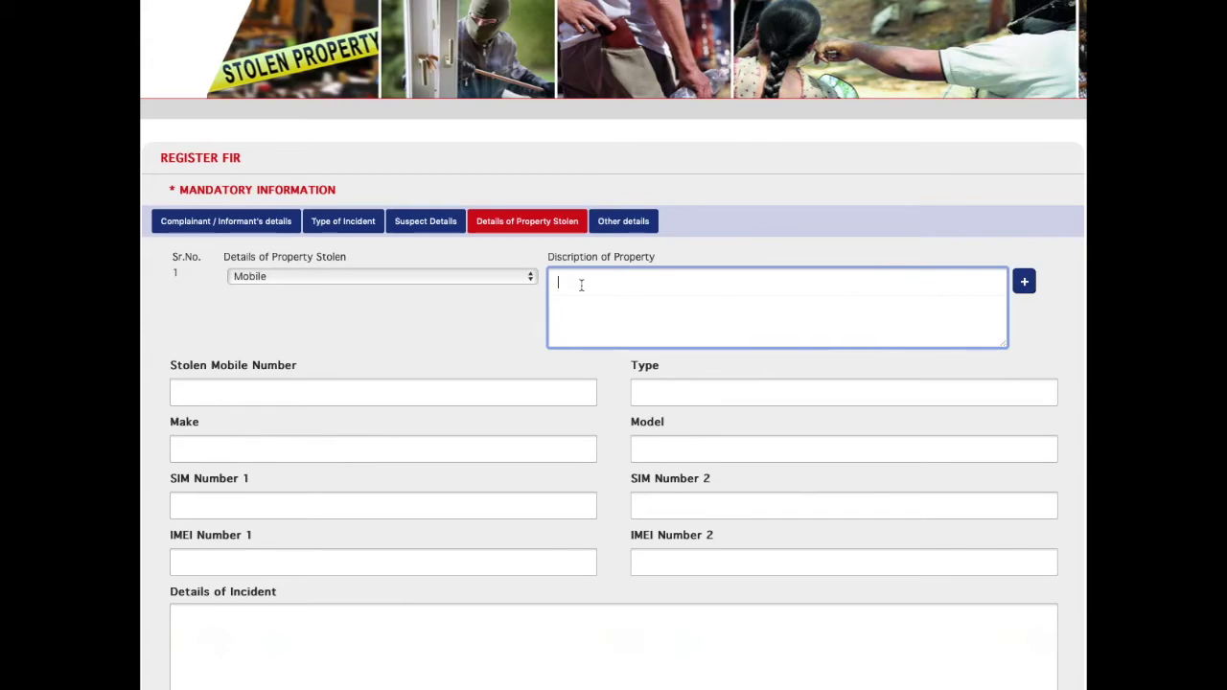
- Examine the stolen mobile's fields for number, type, make, SIM and IMEI, and the Details of Incident field
click(356, 513)
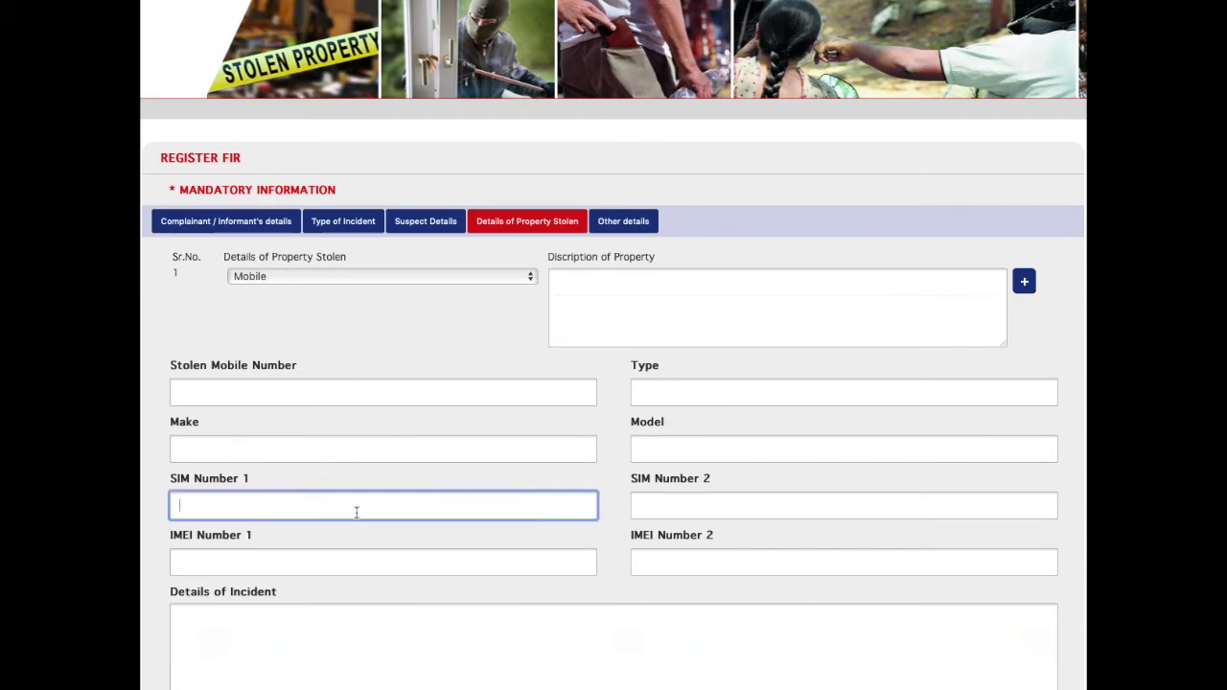
click(334, 559)
click(334, 505)
click(321, 457)
click(638, 394)
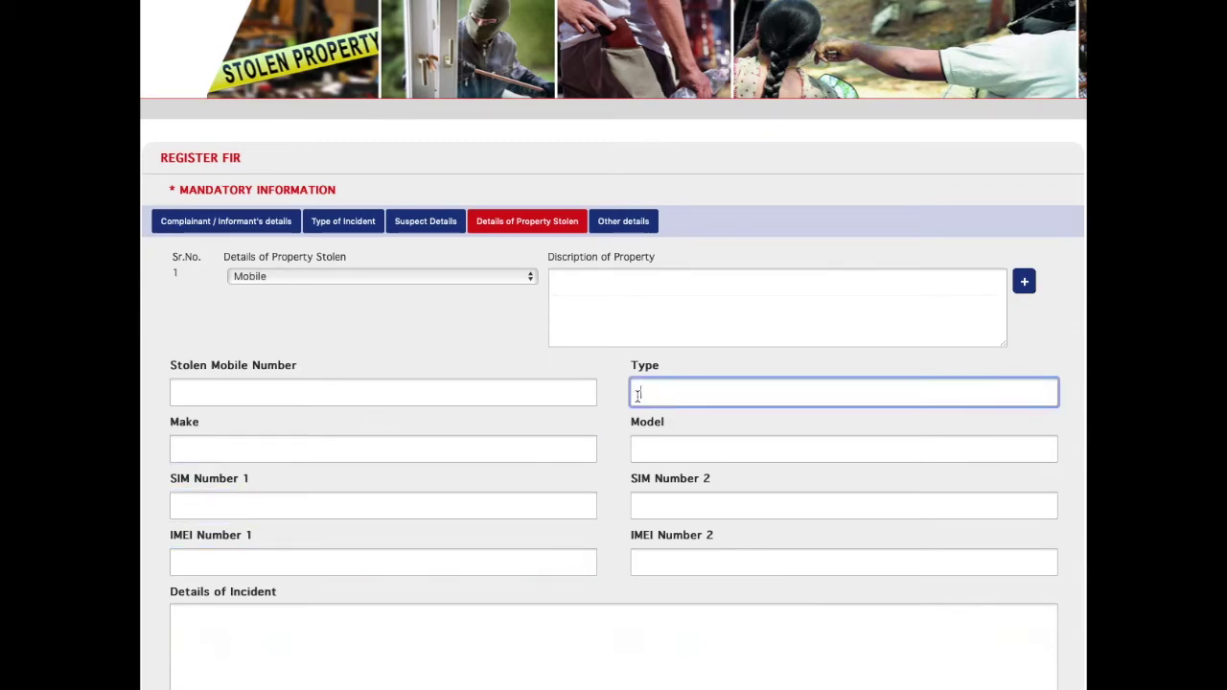
click(523, 393)
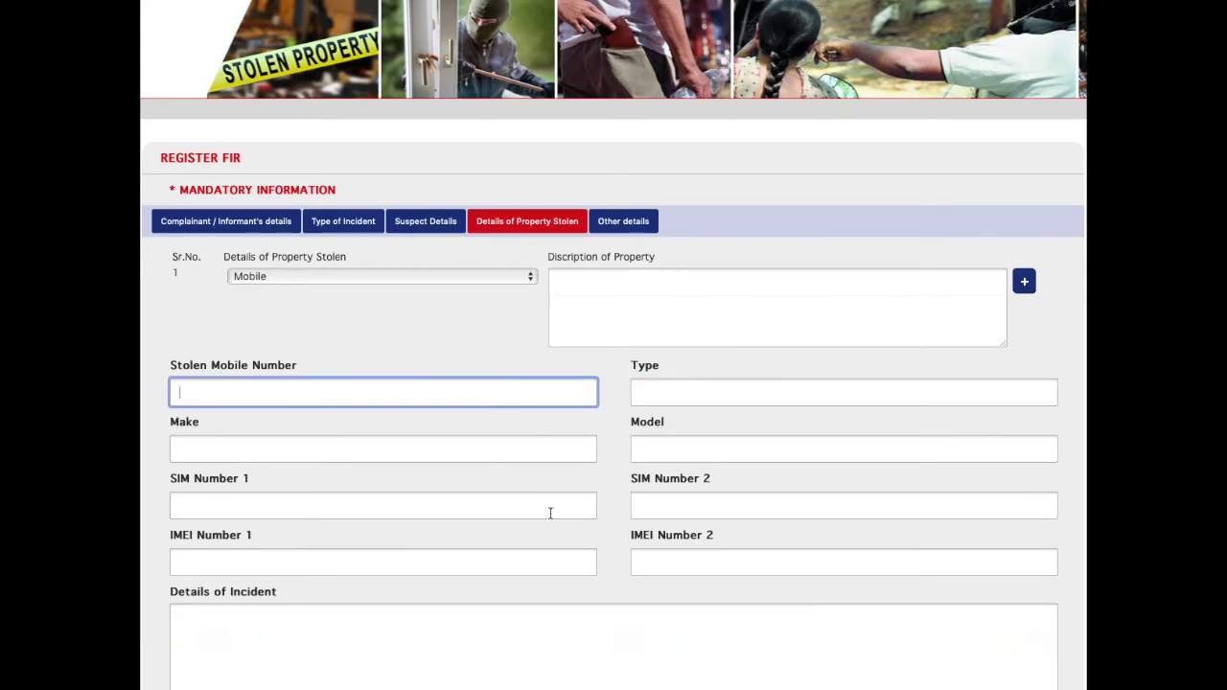
click(726, 507)
scroll(574, 639, down, 3)
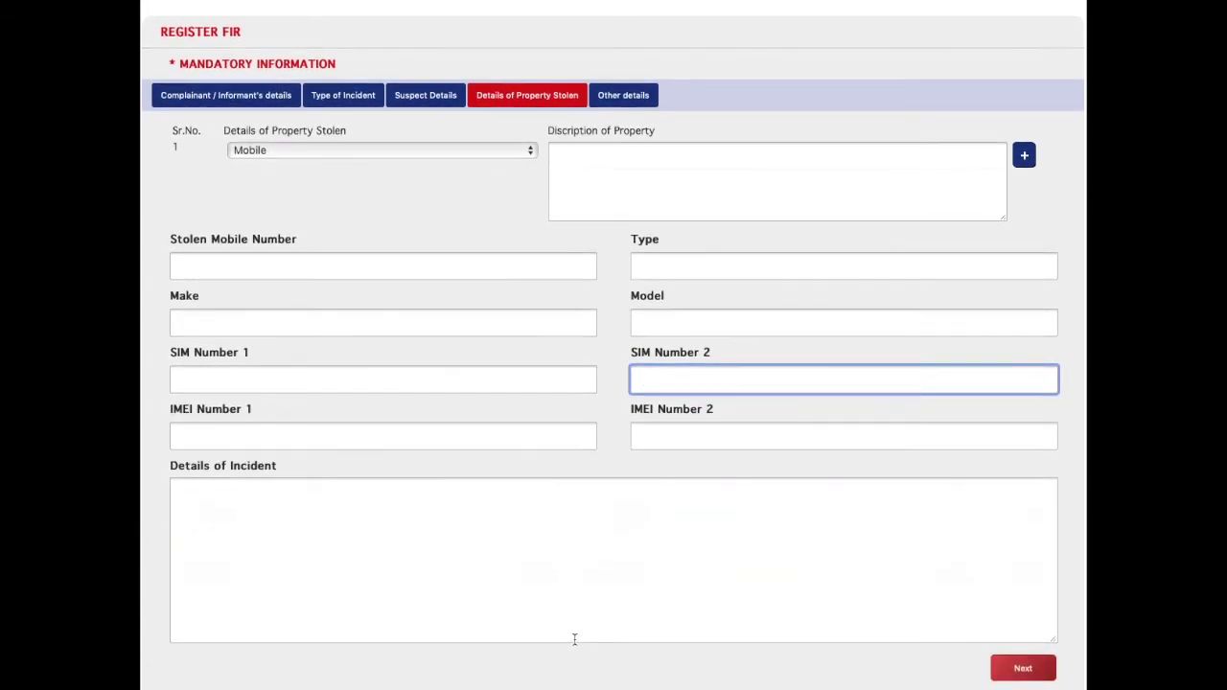
click(399, 514)
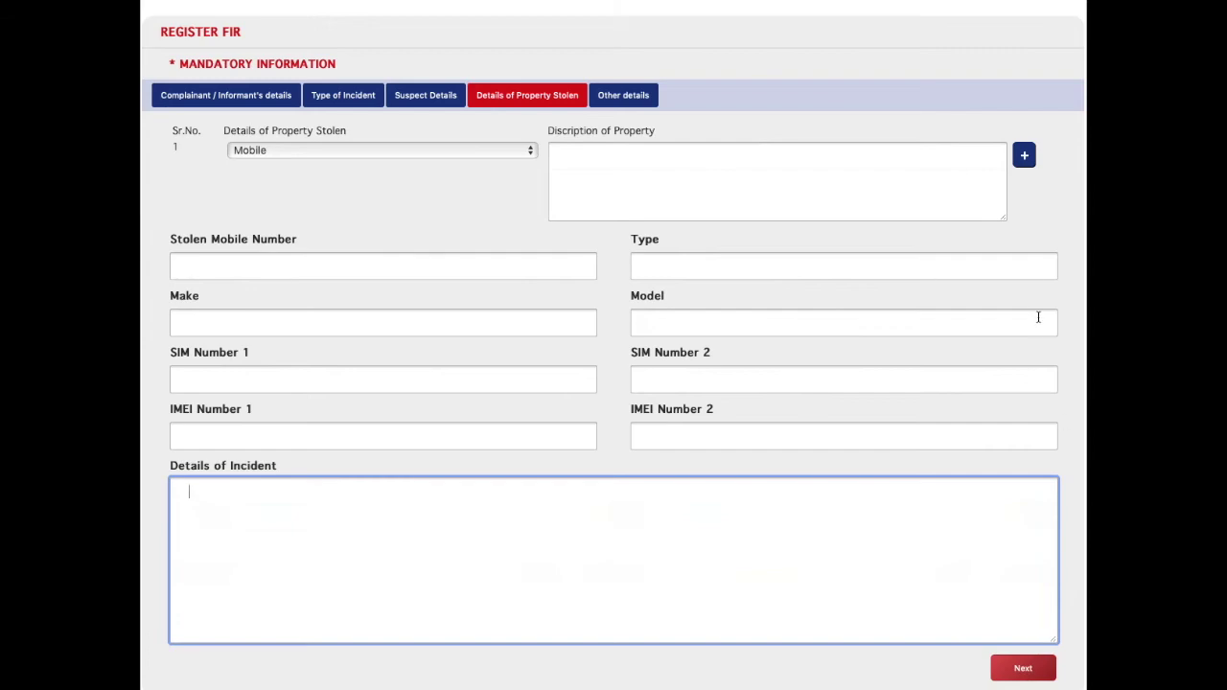
- Go to the Other details section and examine the ID proof choices, ID card number and suspect description fields
click(629, 100)
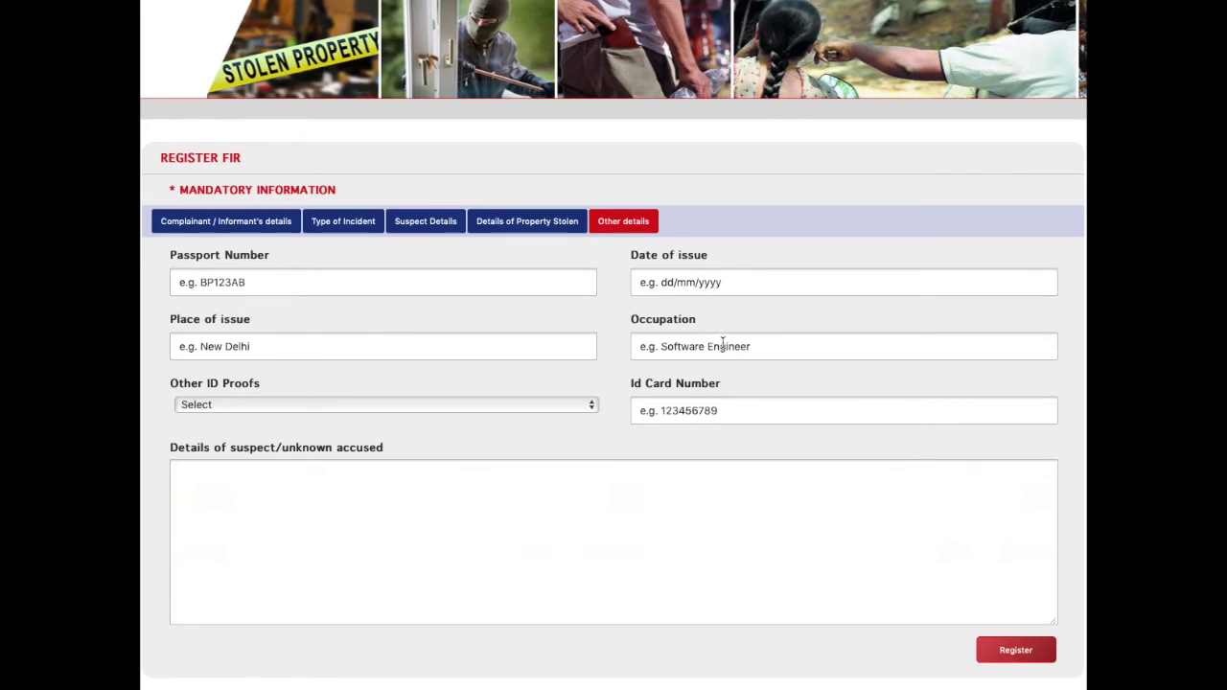
click(541, 406)
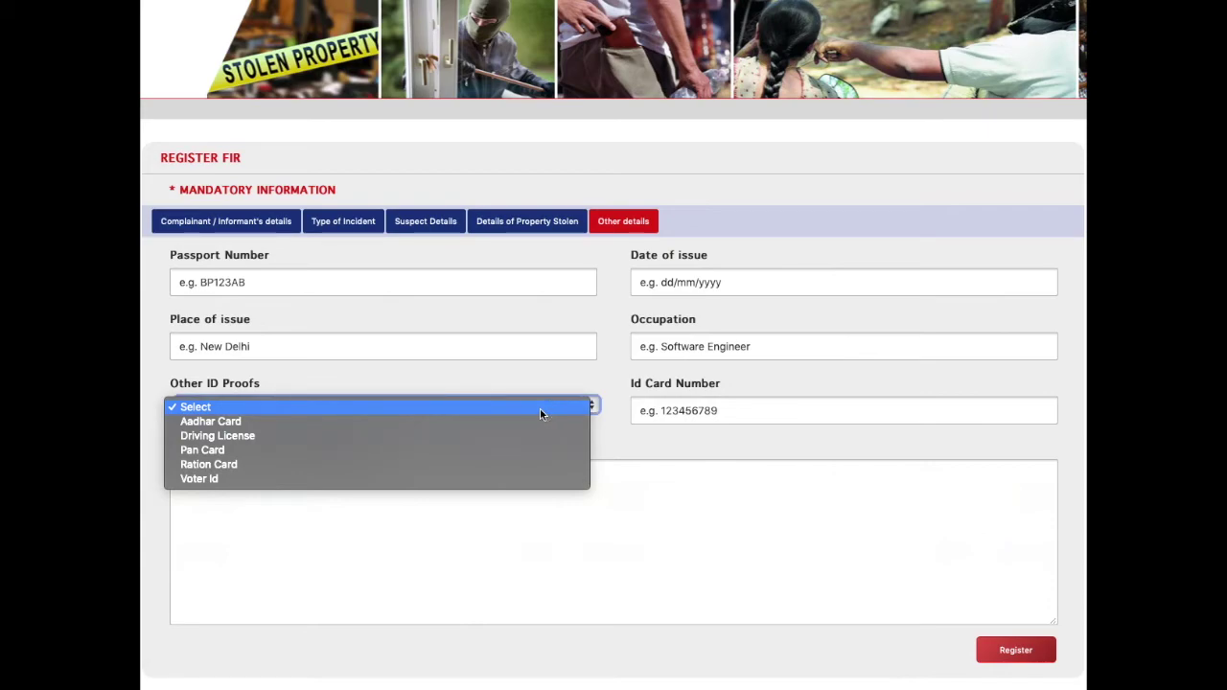
click(647, 506)
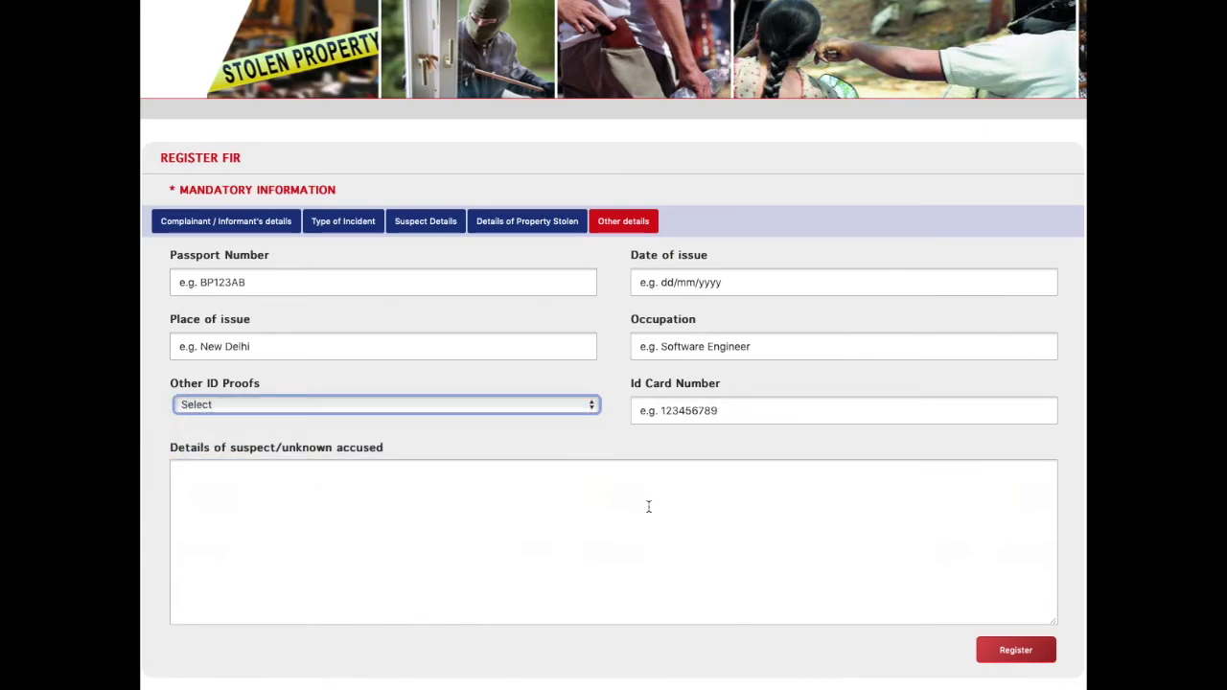
click(705, 410)
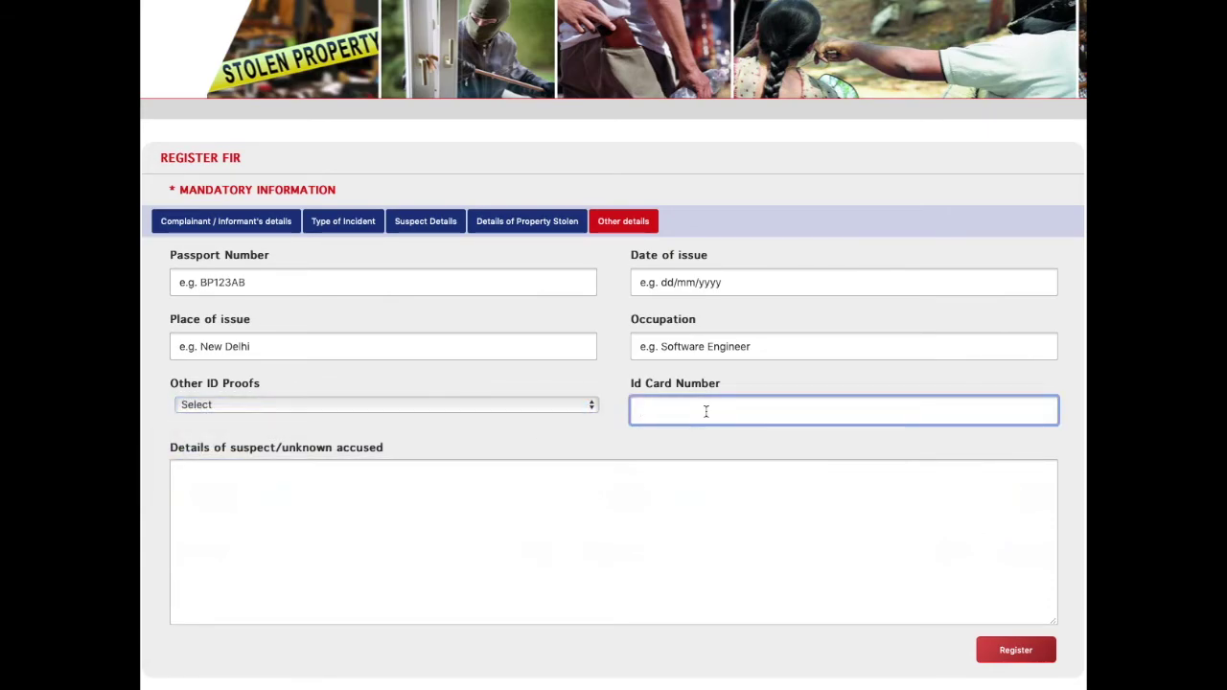
click(580, 522)
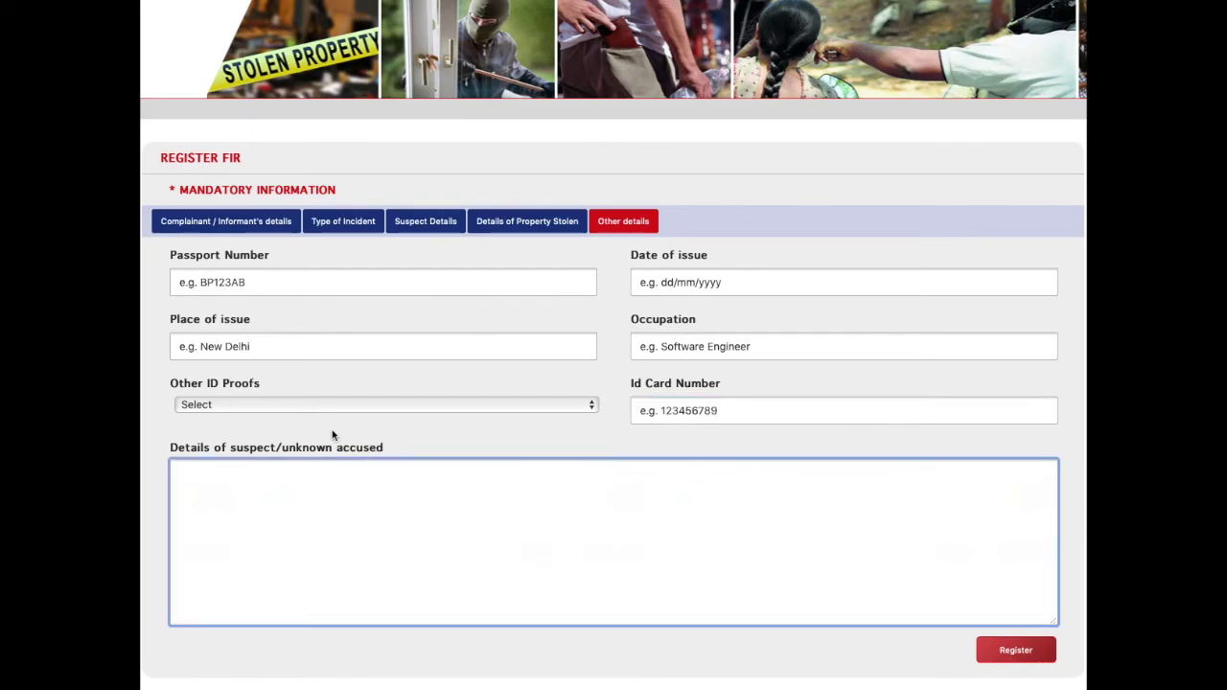
- Revisit the Suspect Details section, and return to the suspect/unknown accused description field in Other details
click(424, 228)
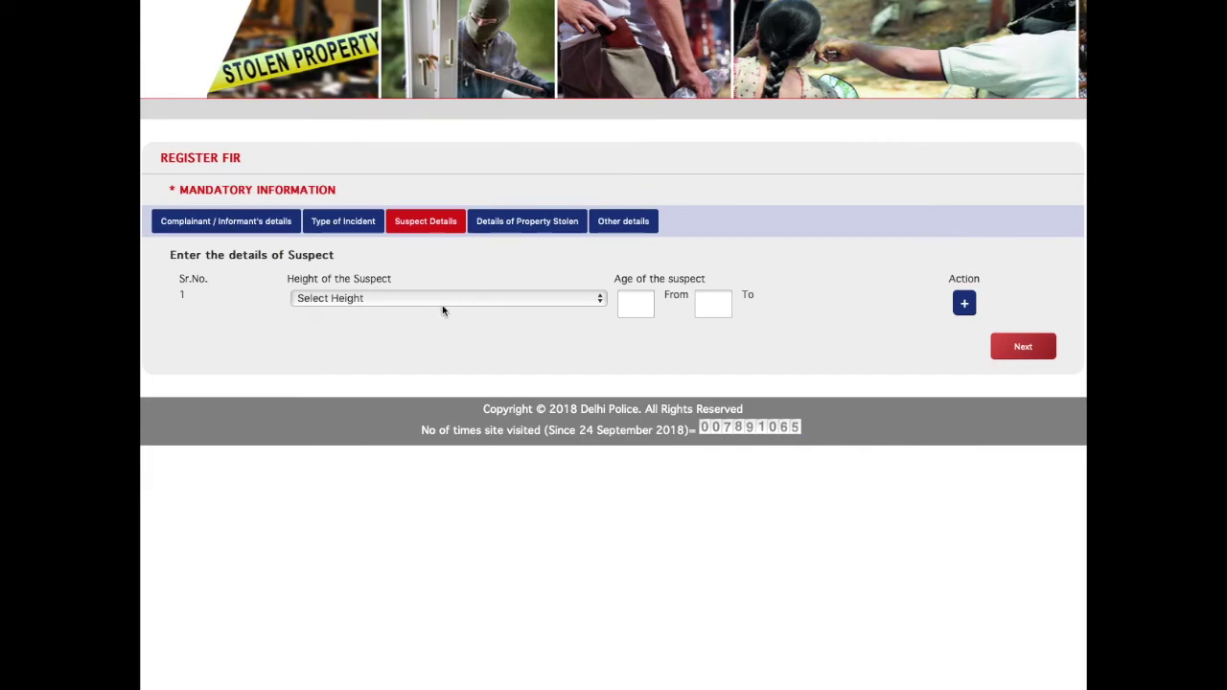
click(624, 220)
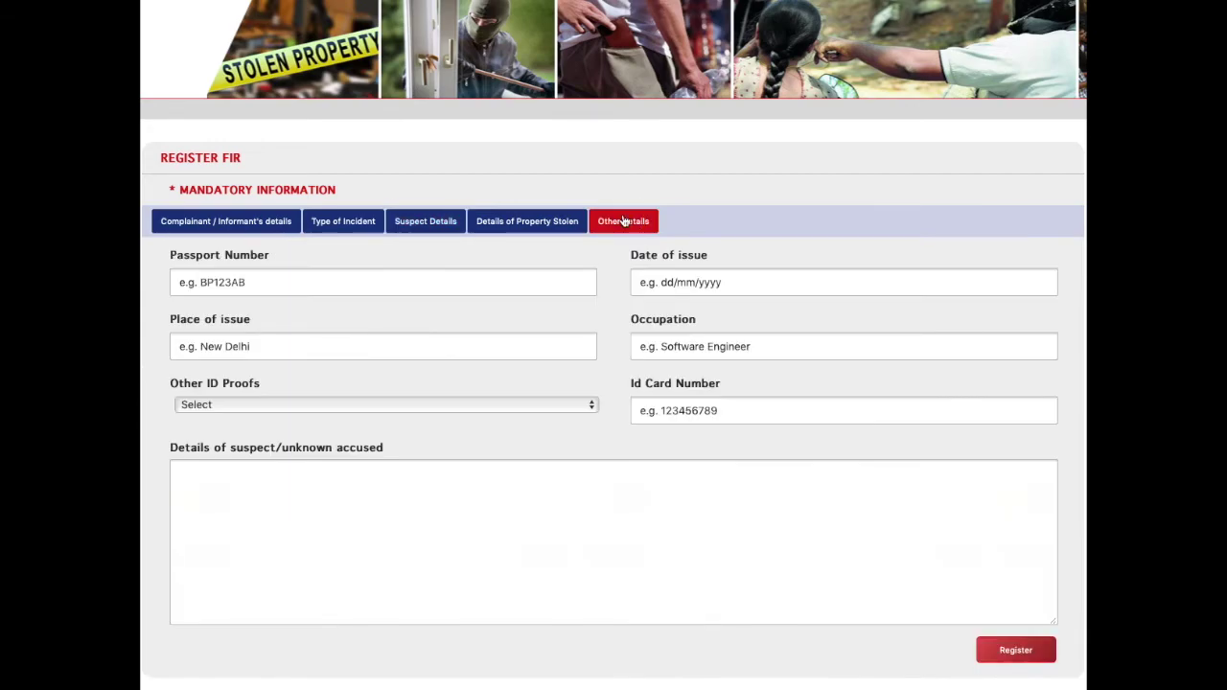
click(406, 485)
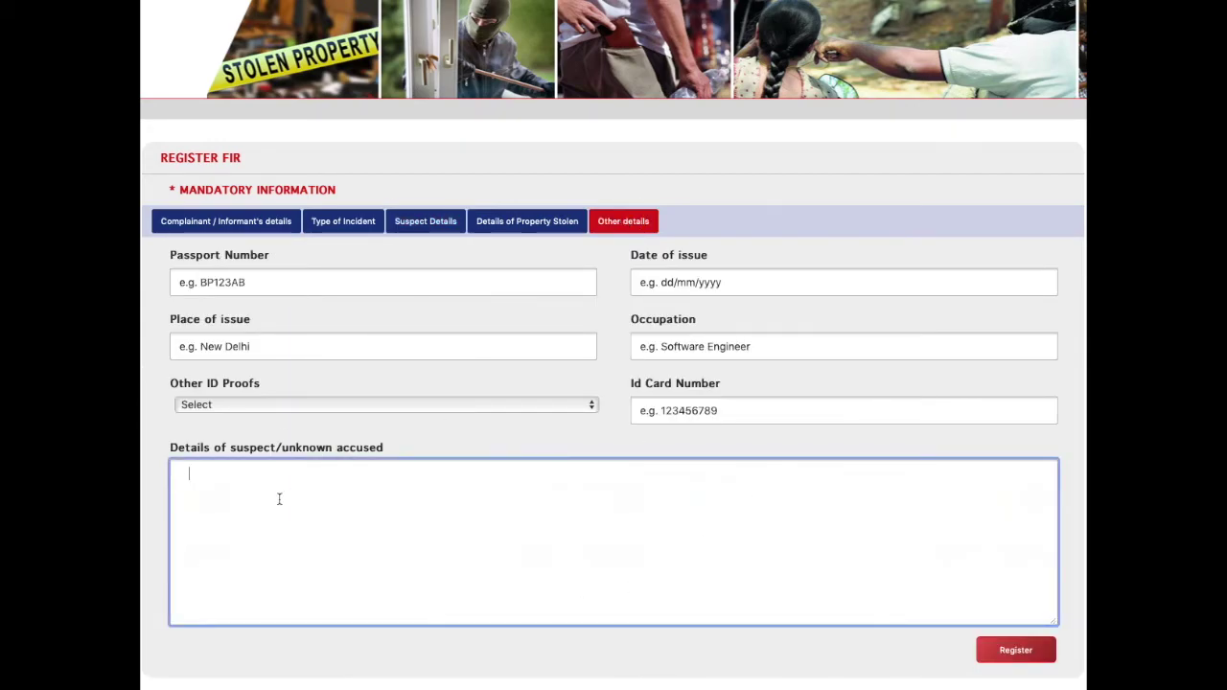